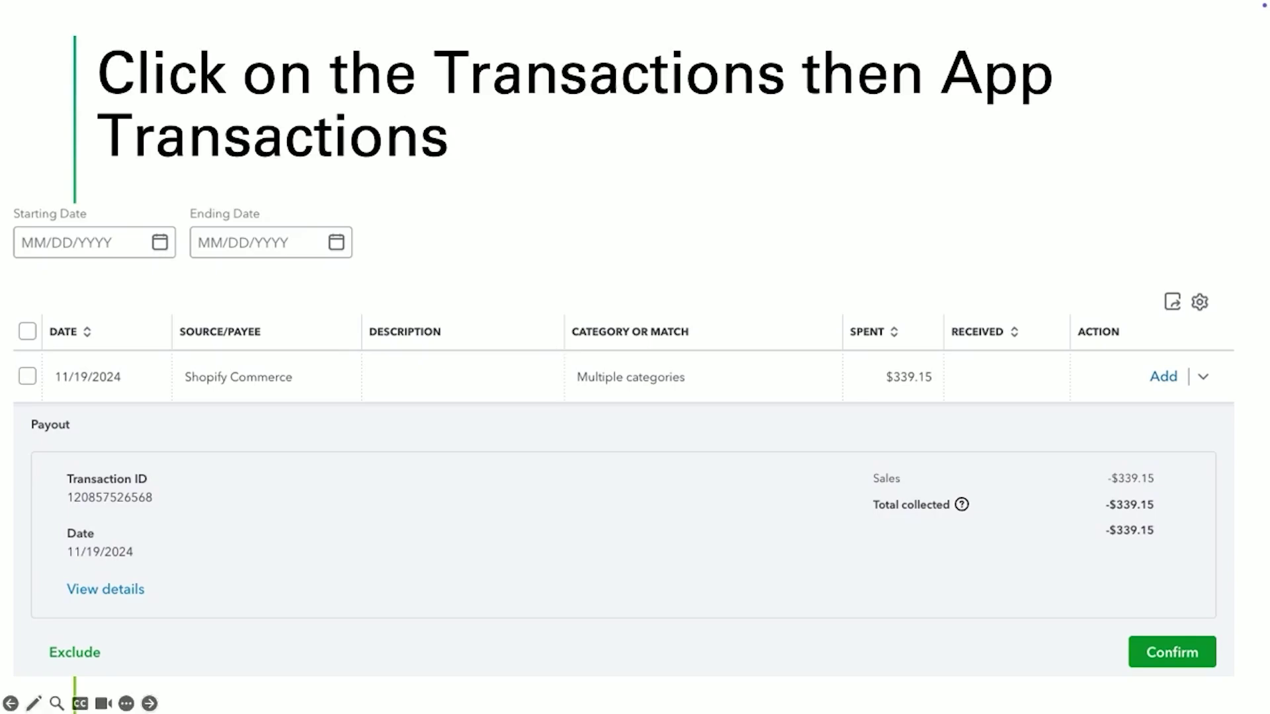
End the slide show, minimize the presentation and switch to QuickBooks in a full-screen browser window.
{"action": "key", "text": "Escape"}
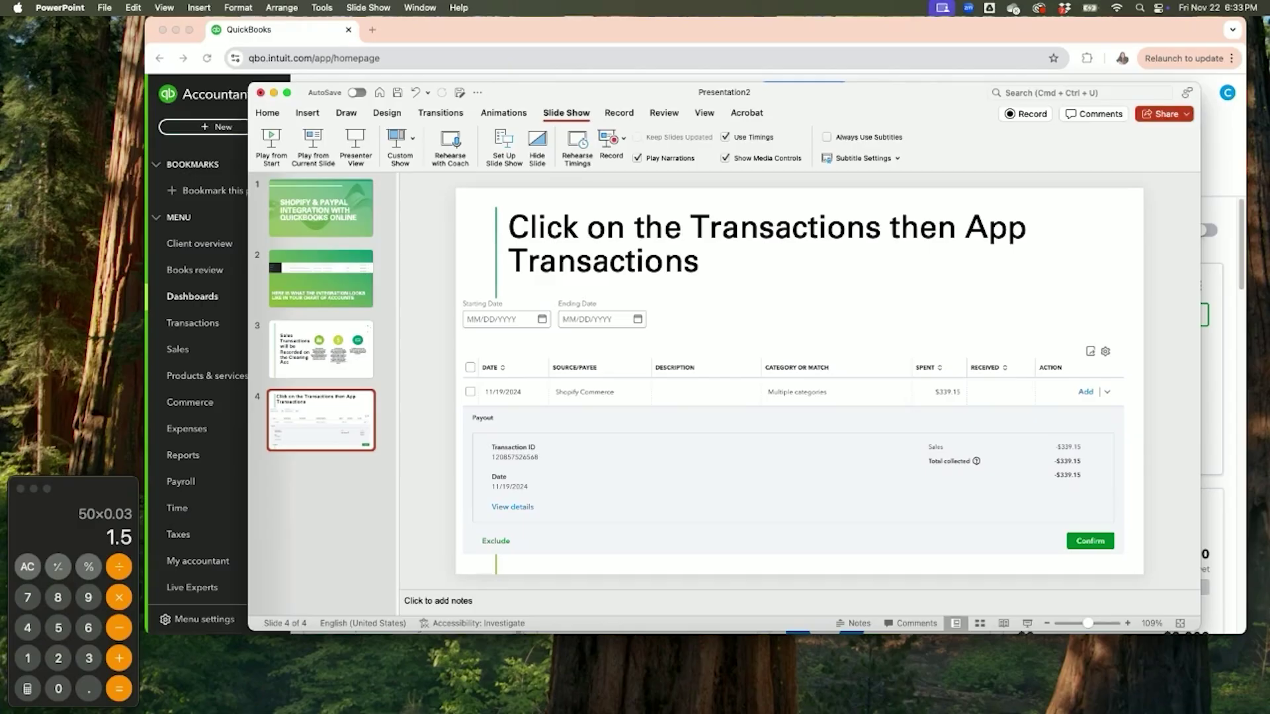
{"action": "left_click", "coordinate": [274, 93]}
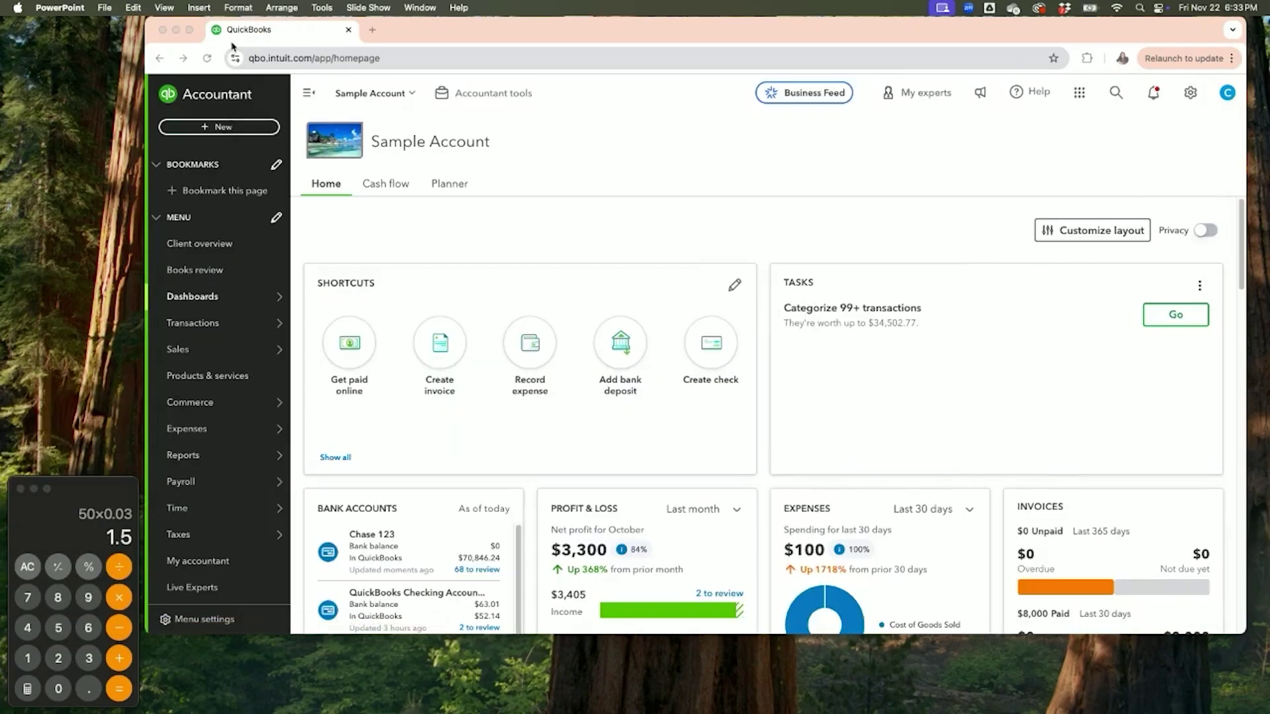
{"action": "left_click", "coordinate": [189, 30]}
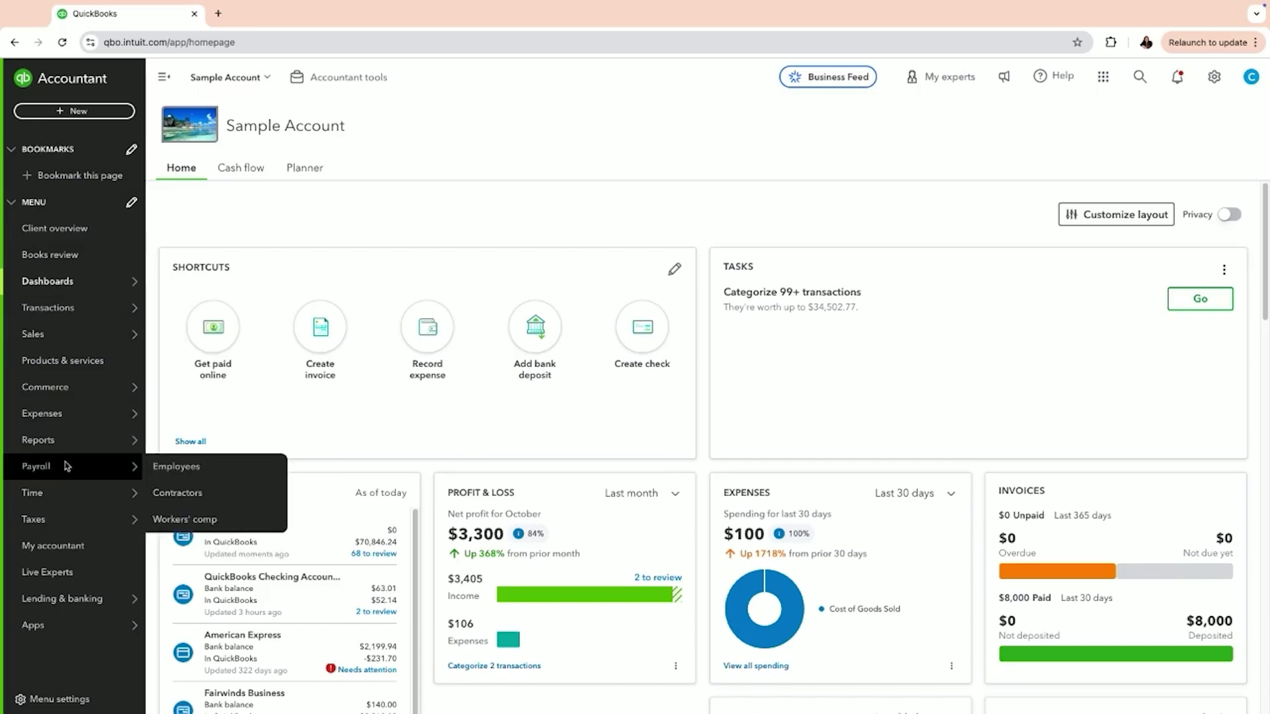
Open the page for finding apps in QuickBooks and search it for "shopify".
{"action": "mouse_move", "coordinate": [41, 630]}
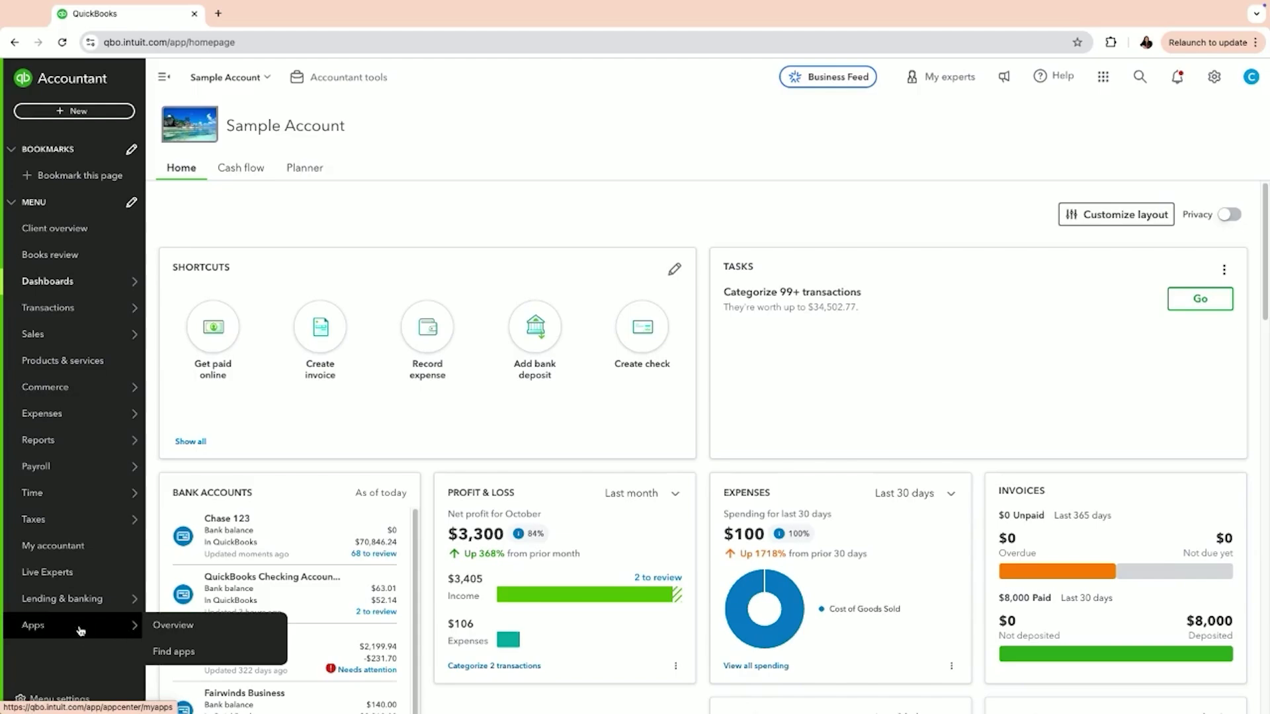
{"action": "left_click", "coordinate": [173, 653]}
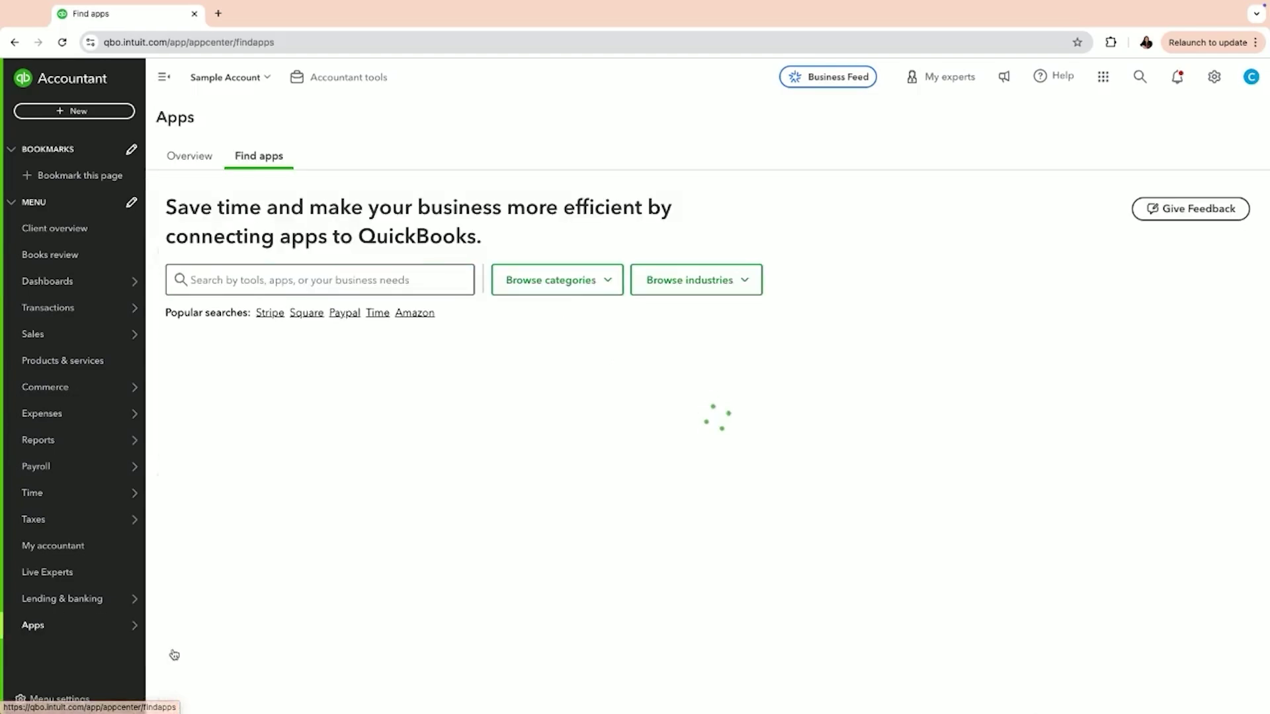
{"action": "left_click", "coordinate": [293, 283]}
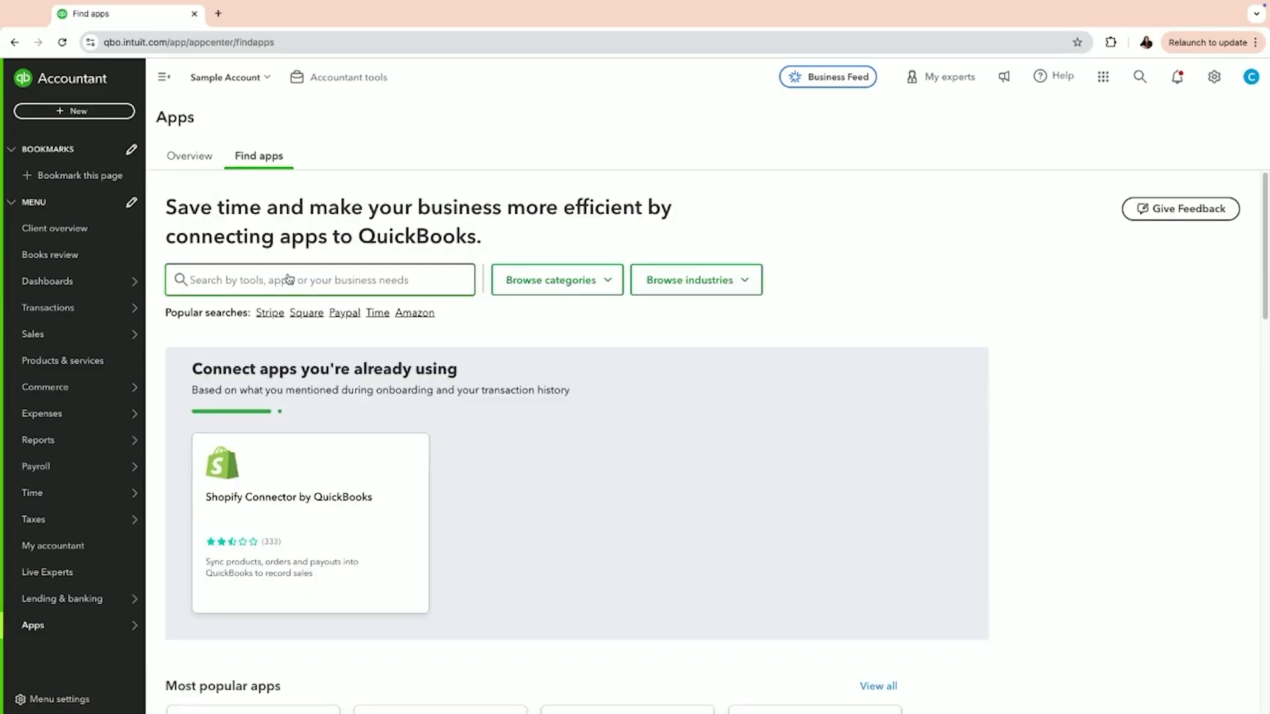
{"action": "type", "text": "shopi"}
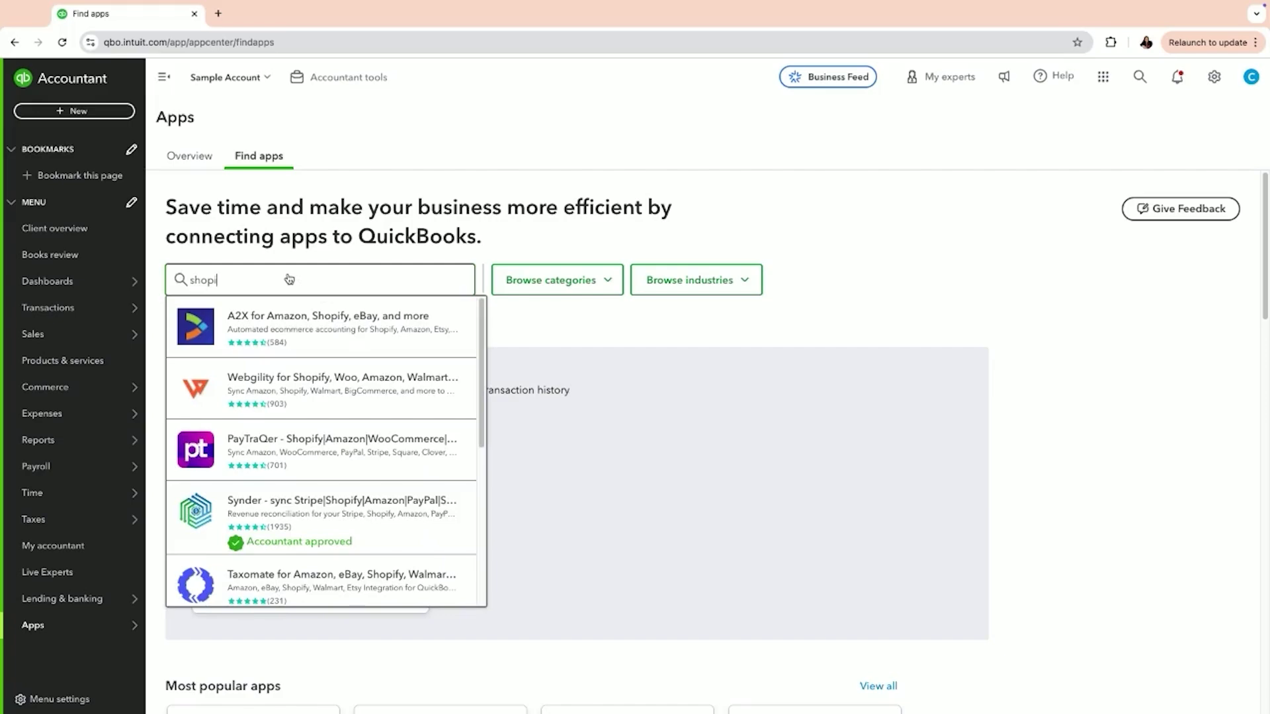
{"action": "type", "text": "fy"}
{"action": "key", "text": "Return"}
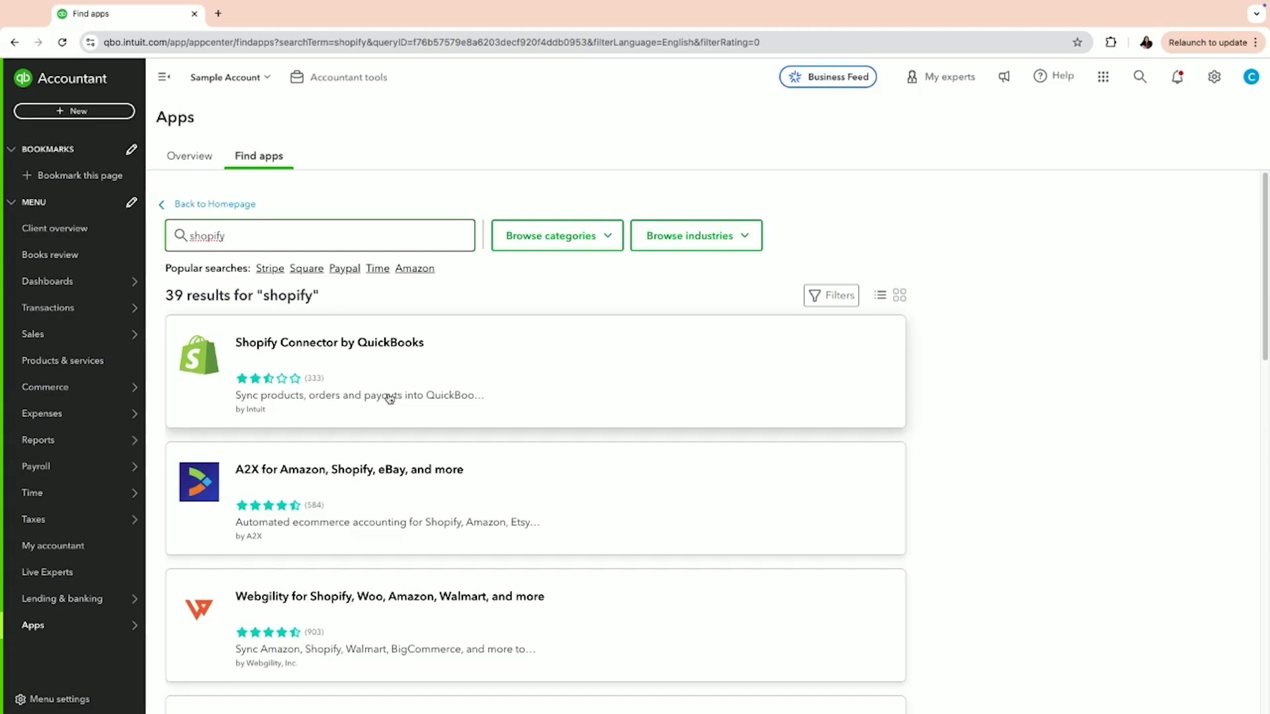
Review the Shopify Connector by QuickBooks listing and return to the search results.
{"action": "scroll", "coordinate": [390, 475], "scroll_direction": "down", "scroll_amount": 2}
{"action": "scroll", "coordinate": [391, 474], "scroll_direction": "up", "scroll_amount": 2}
{"action": "left_click", "coordinate": [343, 346]}
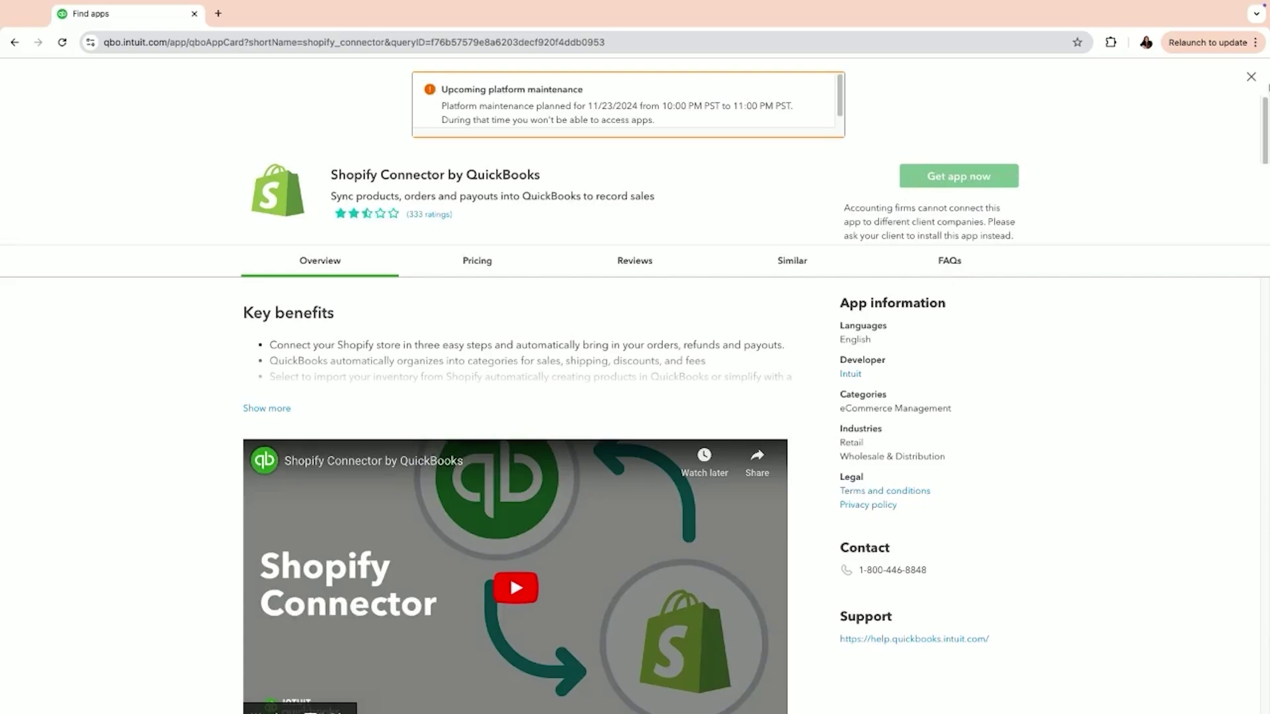
{"action": "left_click", "coordinate": [1249, 78]}
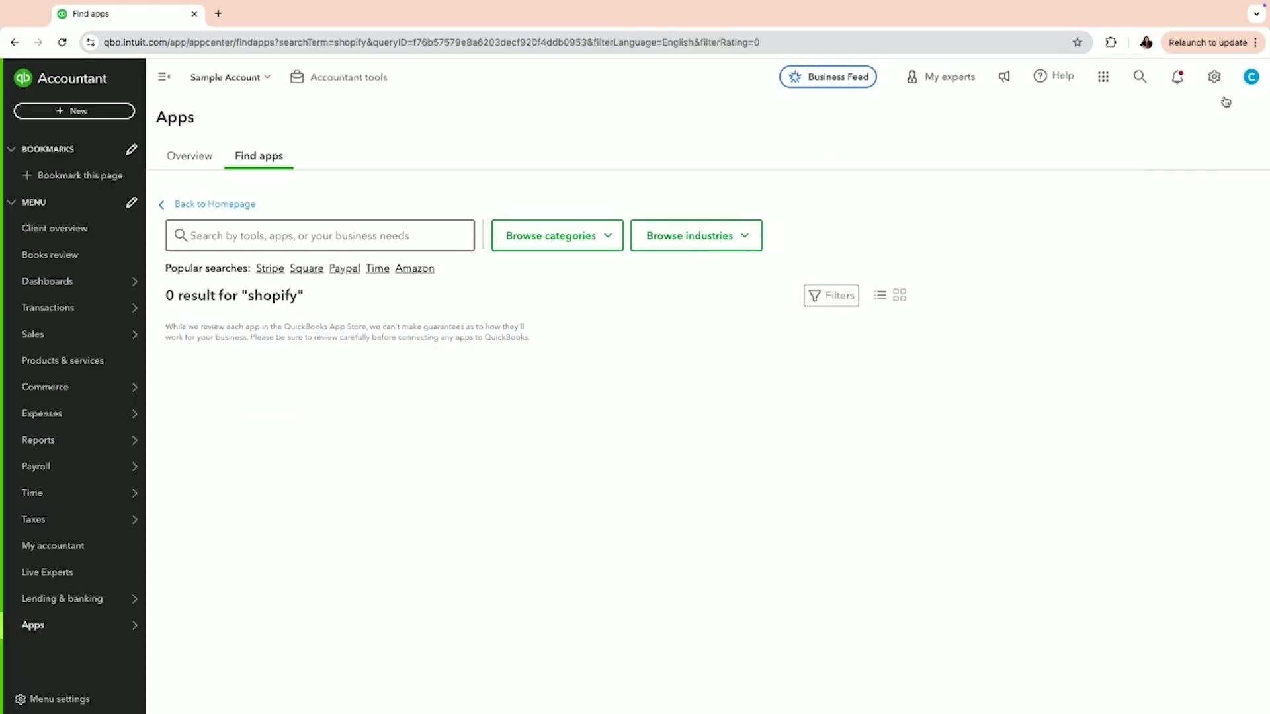
{"action": "left_click", "coordinate": [484, 348]}
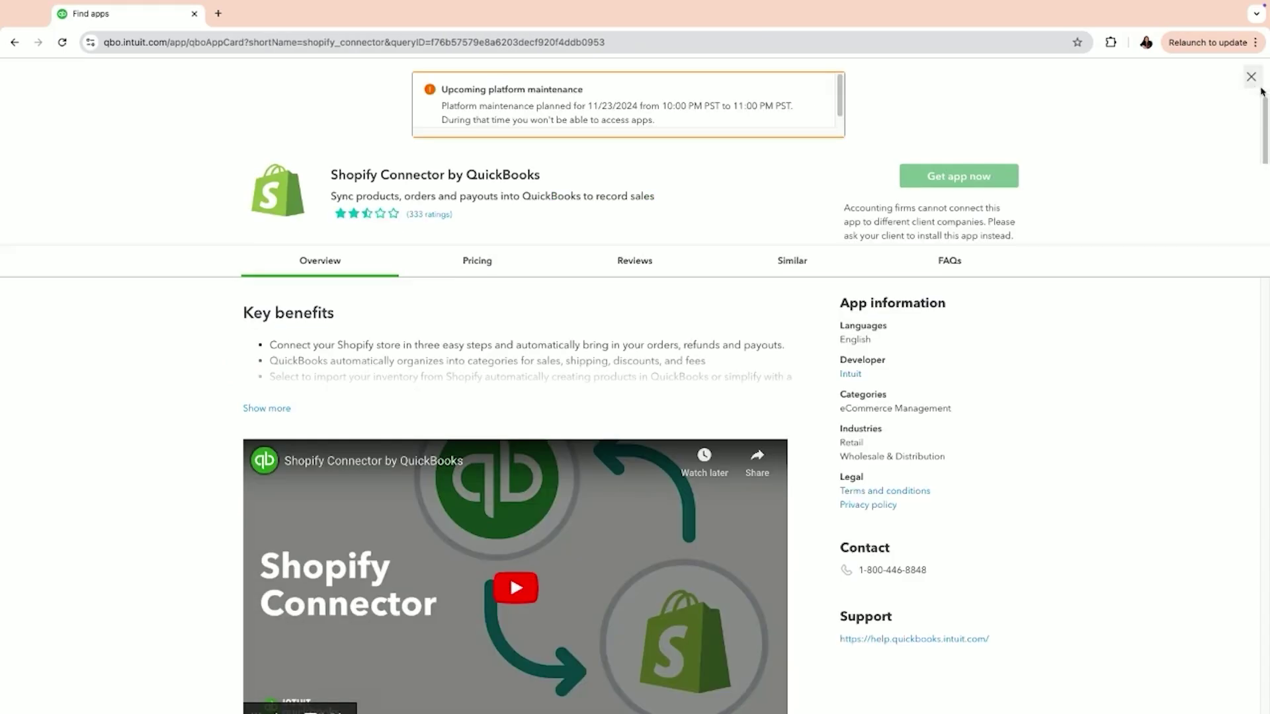
{"action": "left_click", "coordinate": [1249, 79]}
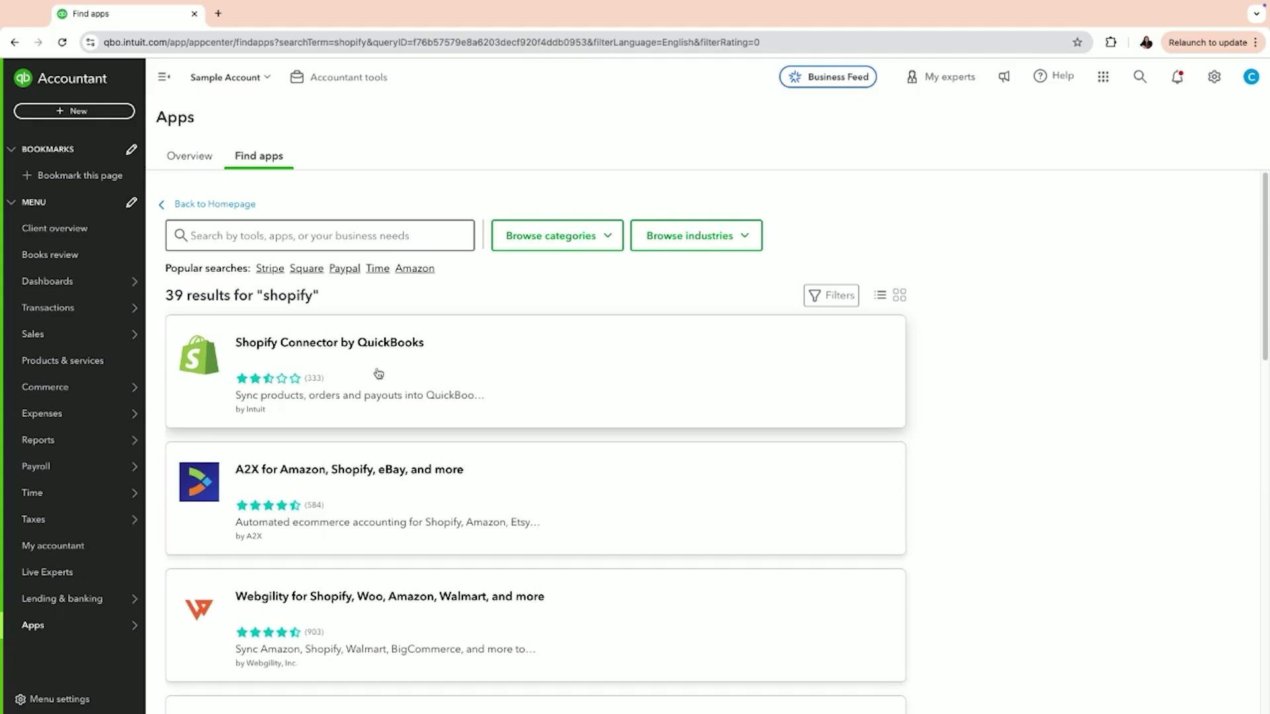
Open the app transactions page, view the Shopify Connector's connection setup and leave it without connecting a channel.
{"action": "mouse_move", "coordinate": [66, 316]}
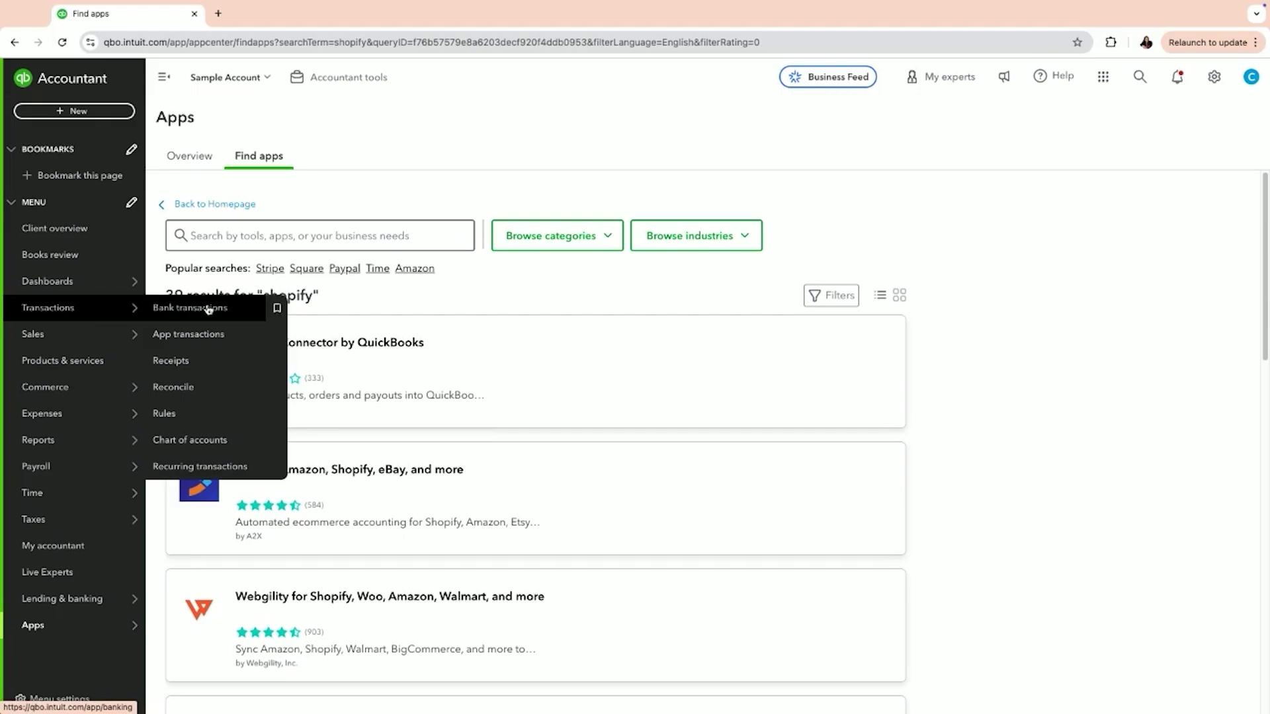
{"action": "mouse_move", "coordinate": [109, 283]}
{"action": "mouse_move", "coordinate": [117, 316]}
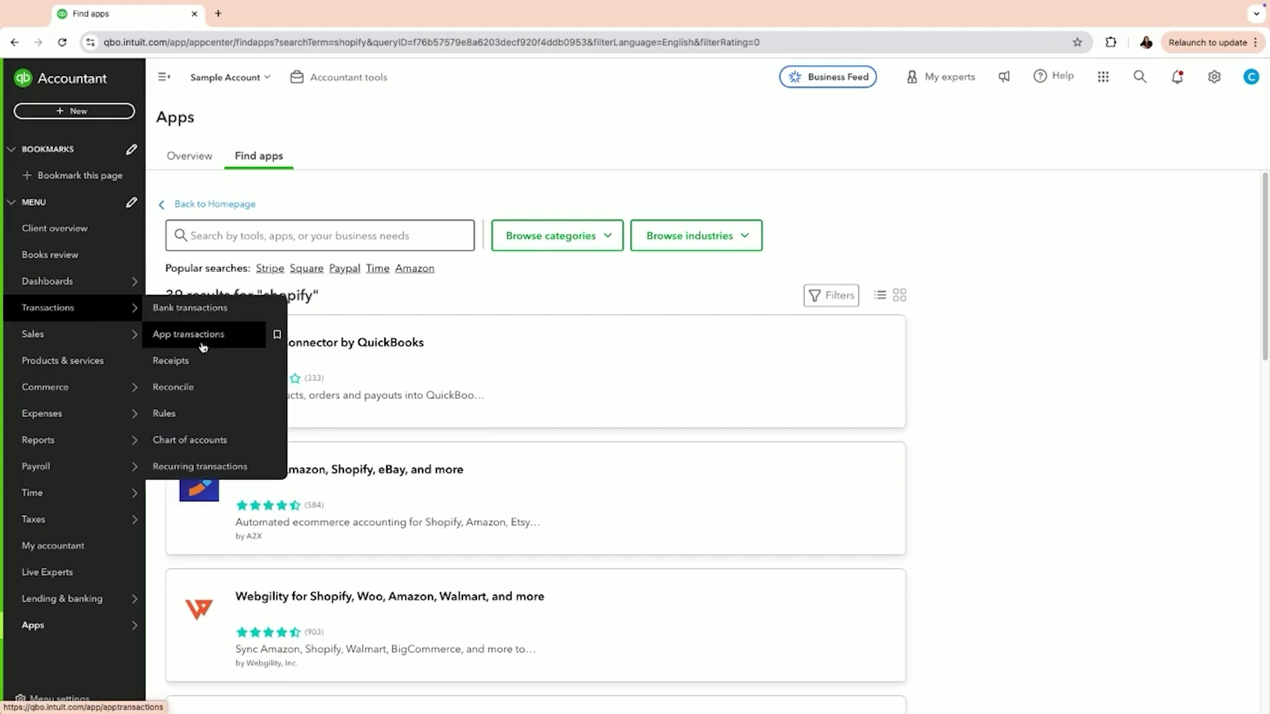
{"action": "left_click", "coordinate": [194, 340]}
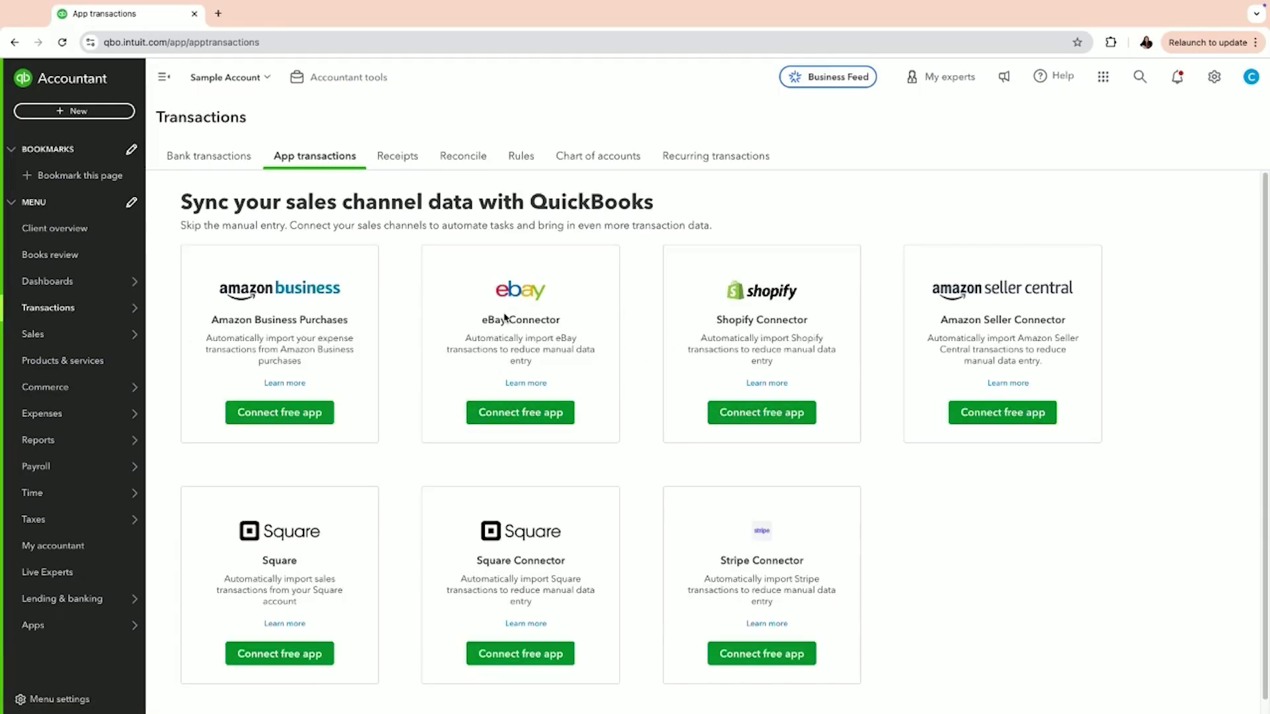
{"action": "left_click", "coordinate": [762, 413]}
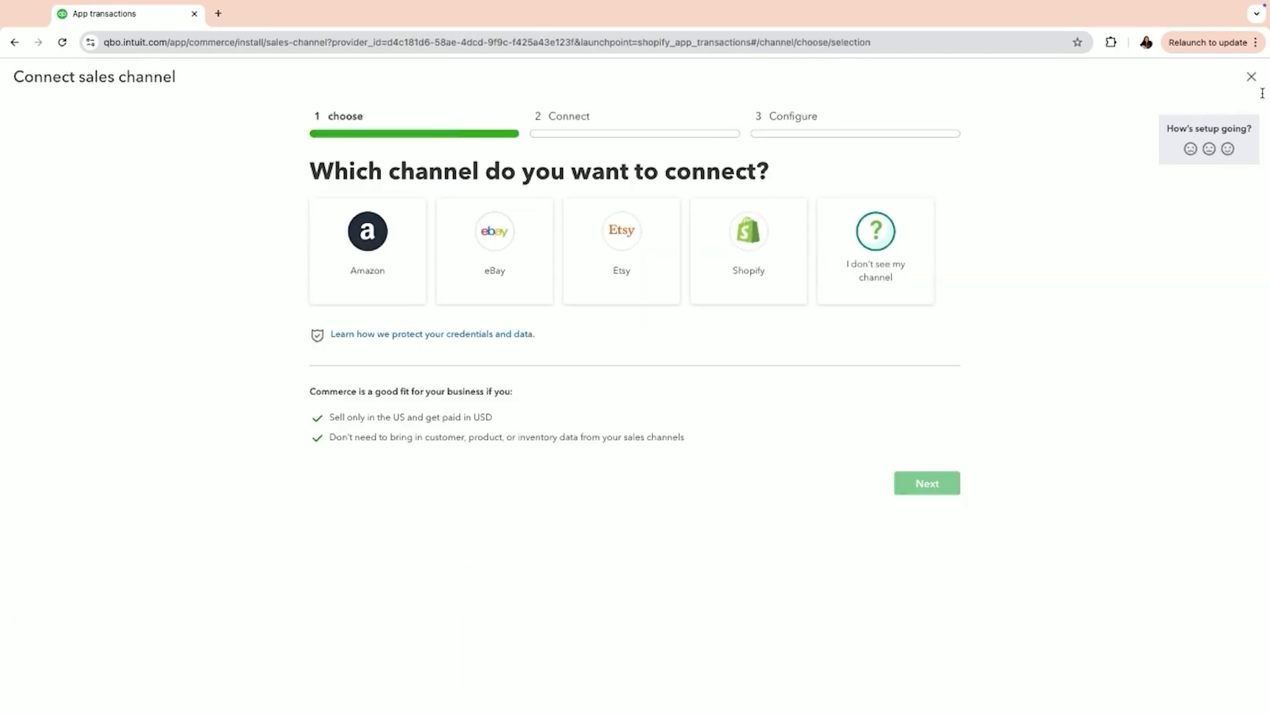
{"action": "left_click", "coordinate": [1250, 76]}
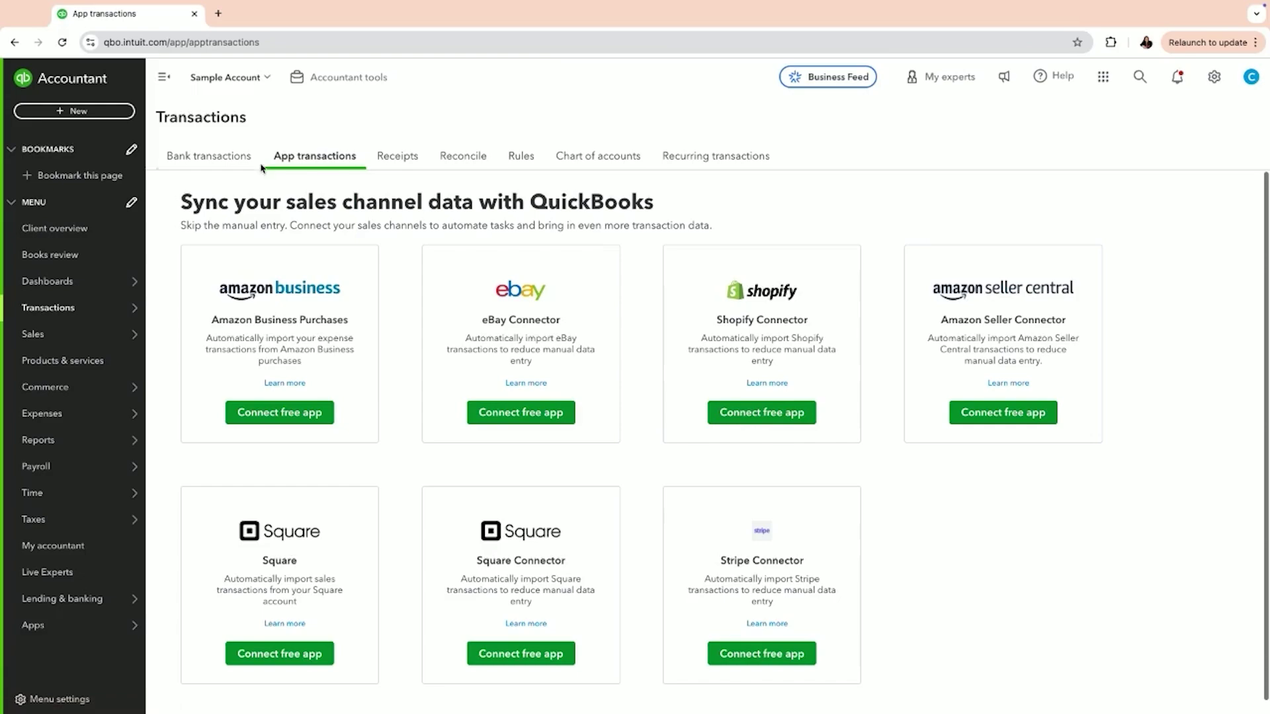
{"action": "left_click", "coordinate": [202, 340]}
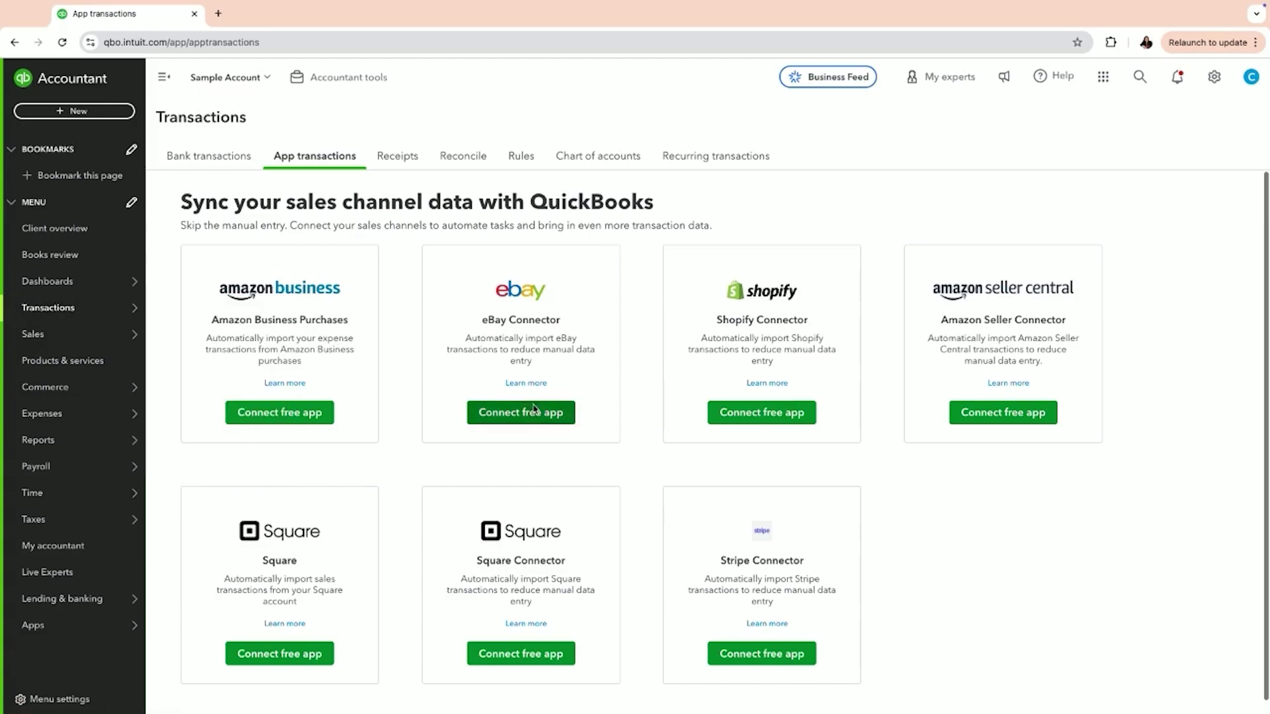
View the bank transactions and go to the chart of accounts, showing the Channel Clearing Account and its Shopify subaccounts.
{"action": "left_click", "coordinate": [192, 159]}
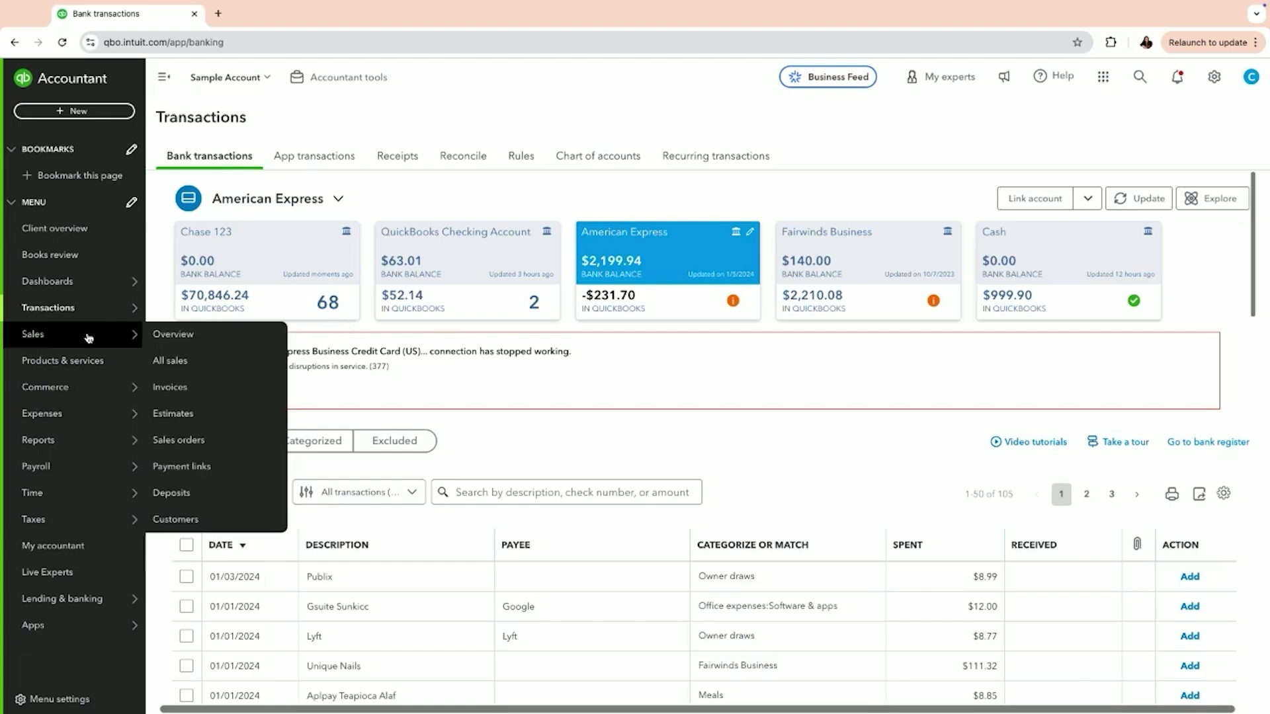
{"action": "mouse_move", "coordinate": [86, 307]}
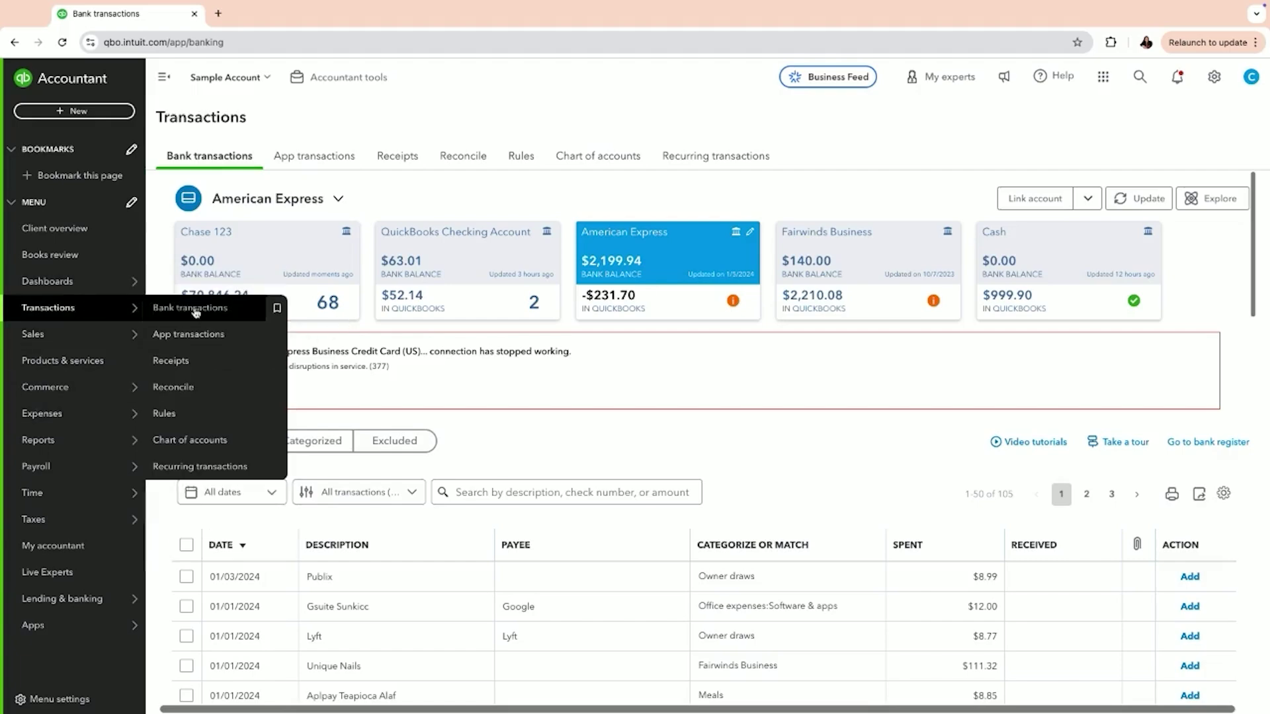
{"action": "left_click", "coordinate": [192, 440]}
{"action": "scroll", "coordinate": [689, 527], "scroll_direction": "down", "scroll_amount": 1}
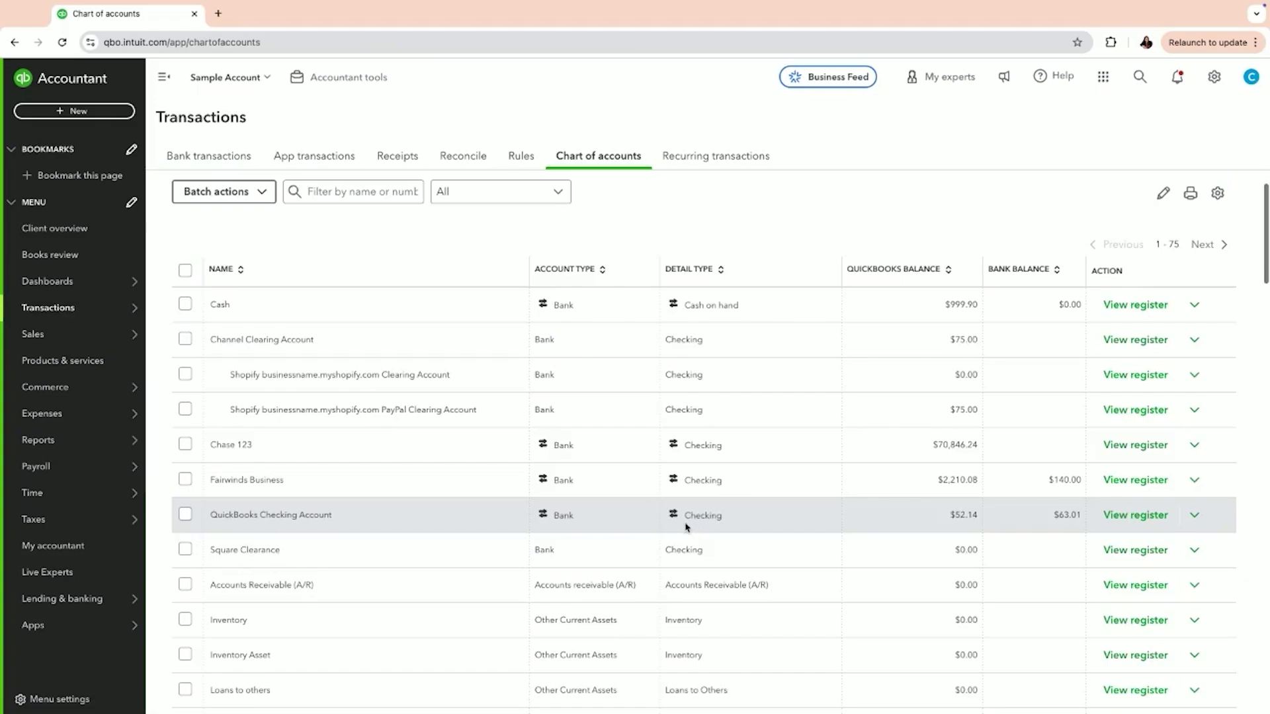
{"action": "scroll", "coordinate": [684, 527], "scroll_direction": "down", "scroll_amount": 1}
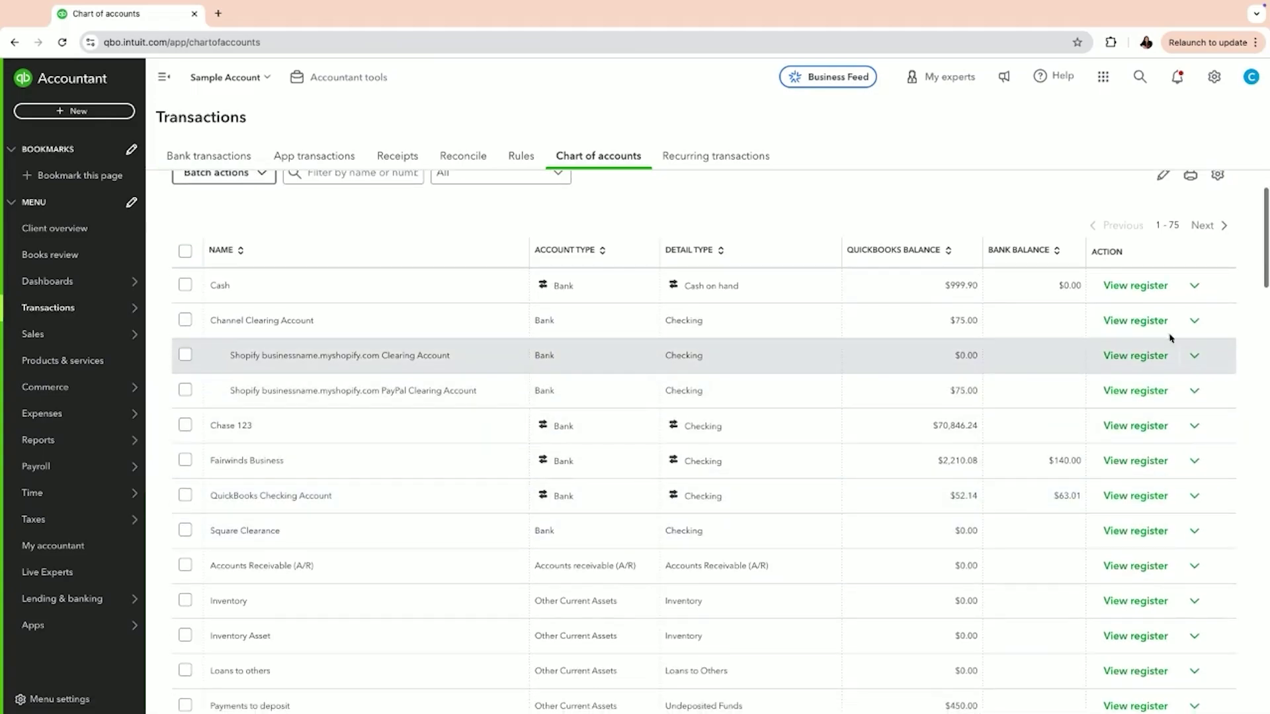
Open the Channel Clearing Account for editing and try Other Assets as its account type, accepting the type change.
{"action": "left_click", "coordinate": [1191, 324]}
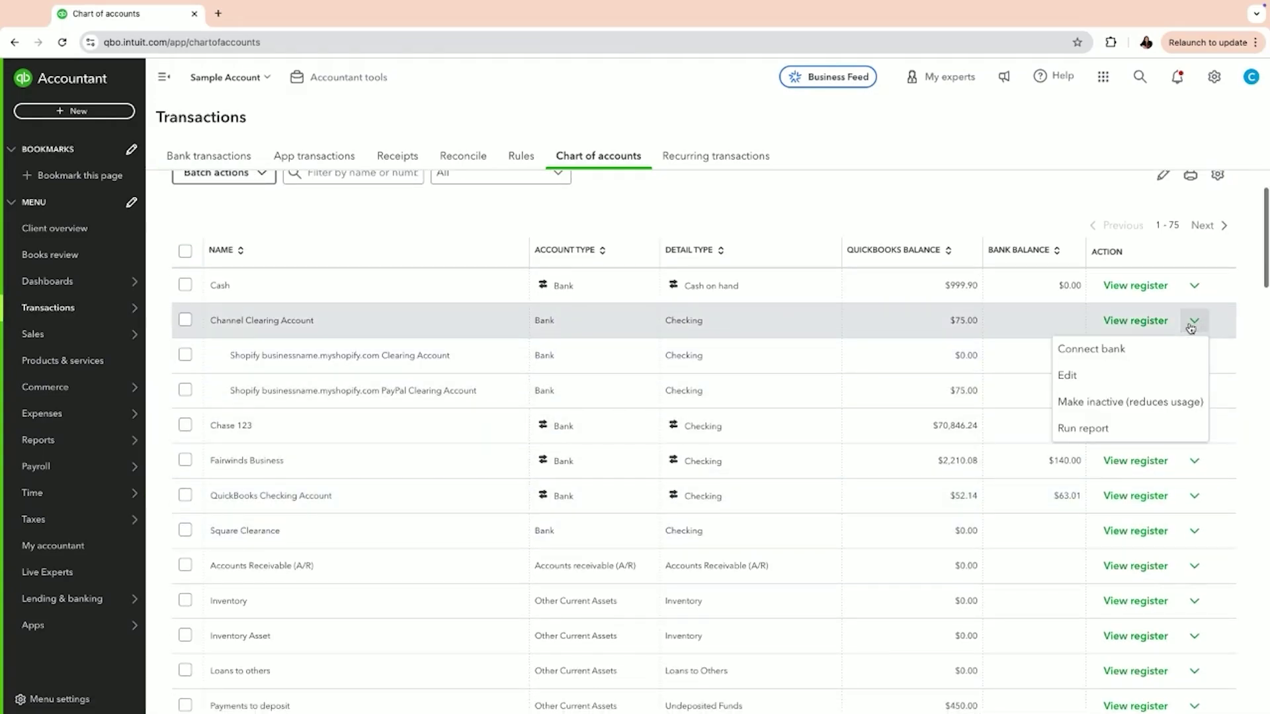
{"action": "left_click", "coordinate": [1073, 374]}
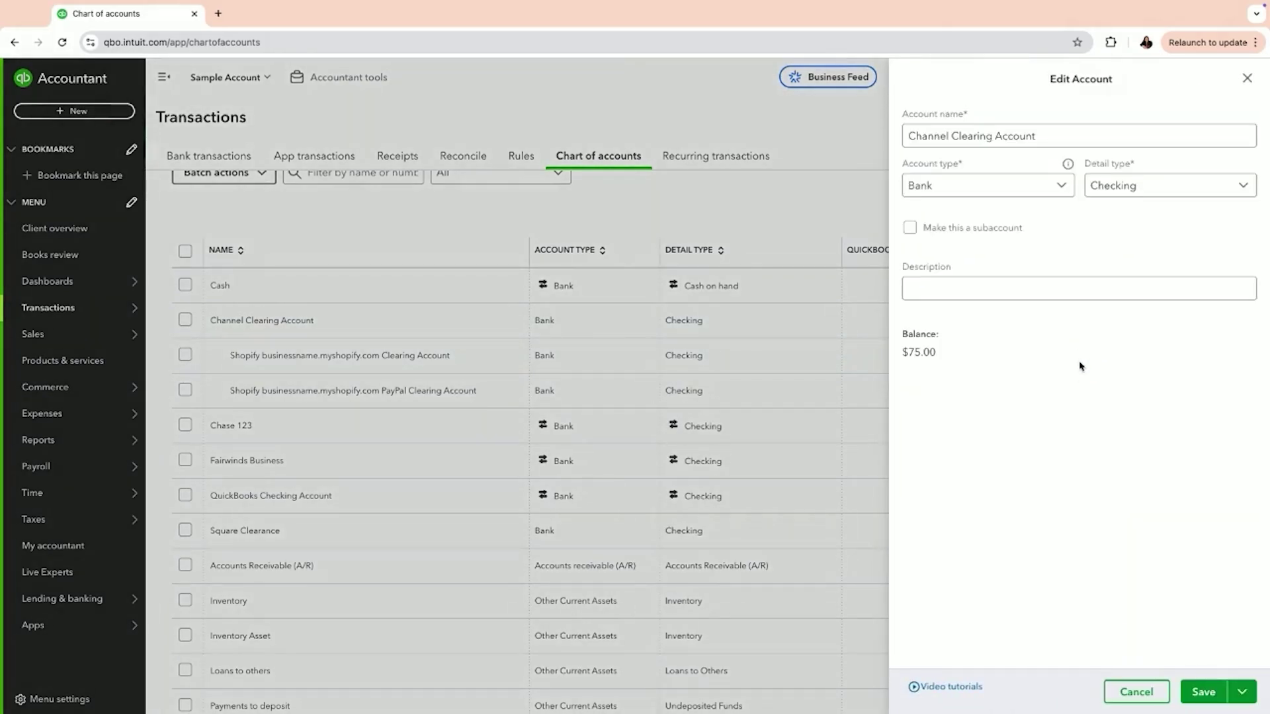
{"action": "left_click", "coordinate": [1062, 187]}
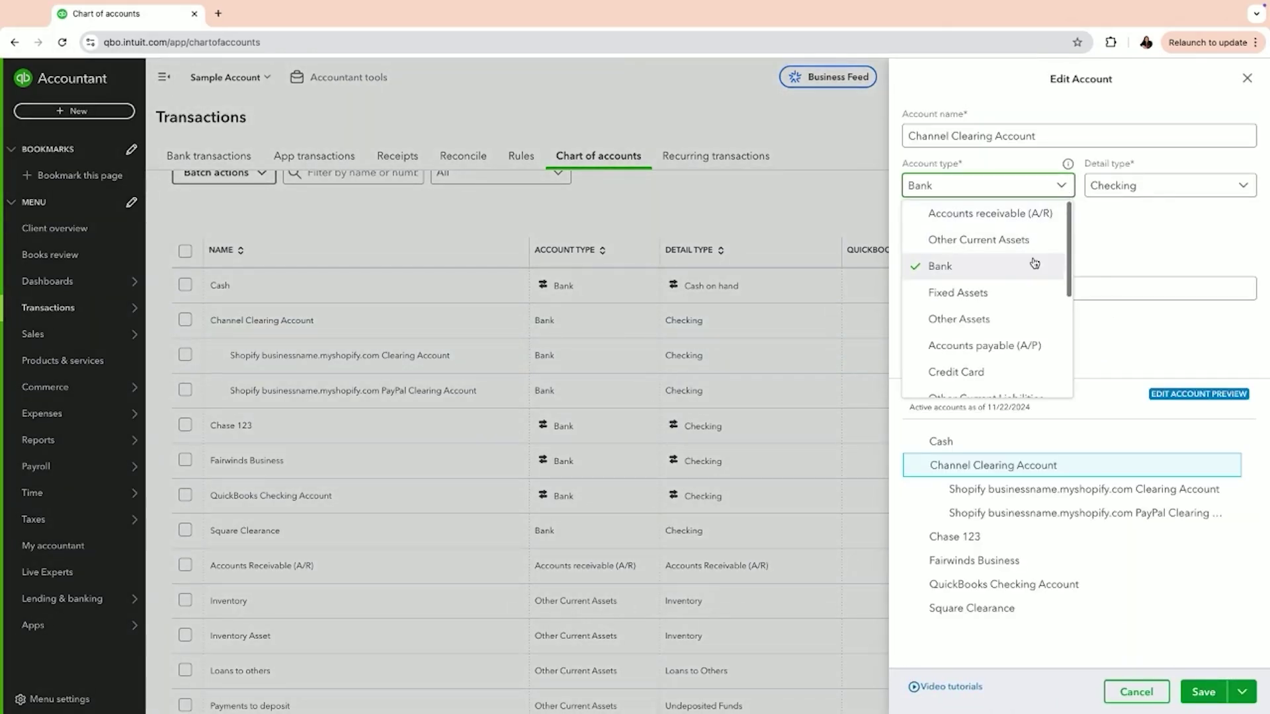
{"action": "left_click", "coordinate": [985, 318]}
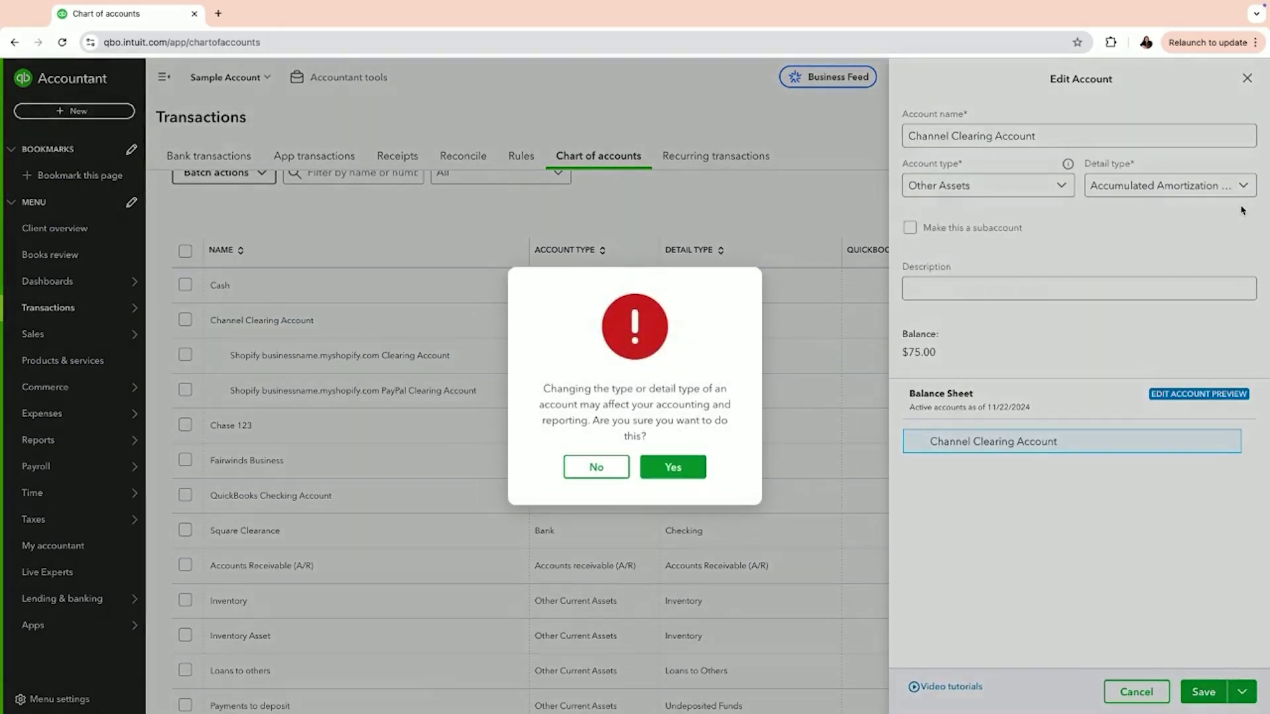
{"action": "left_click", "coordinate": [669, 467]}
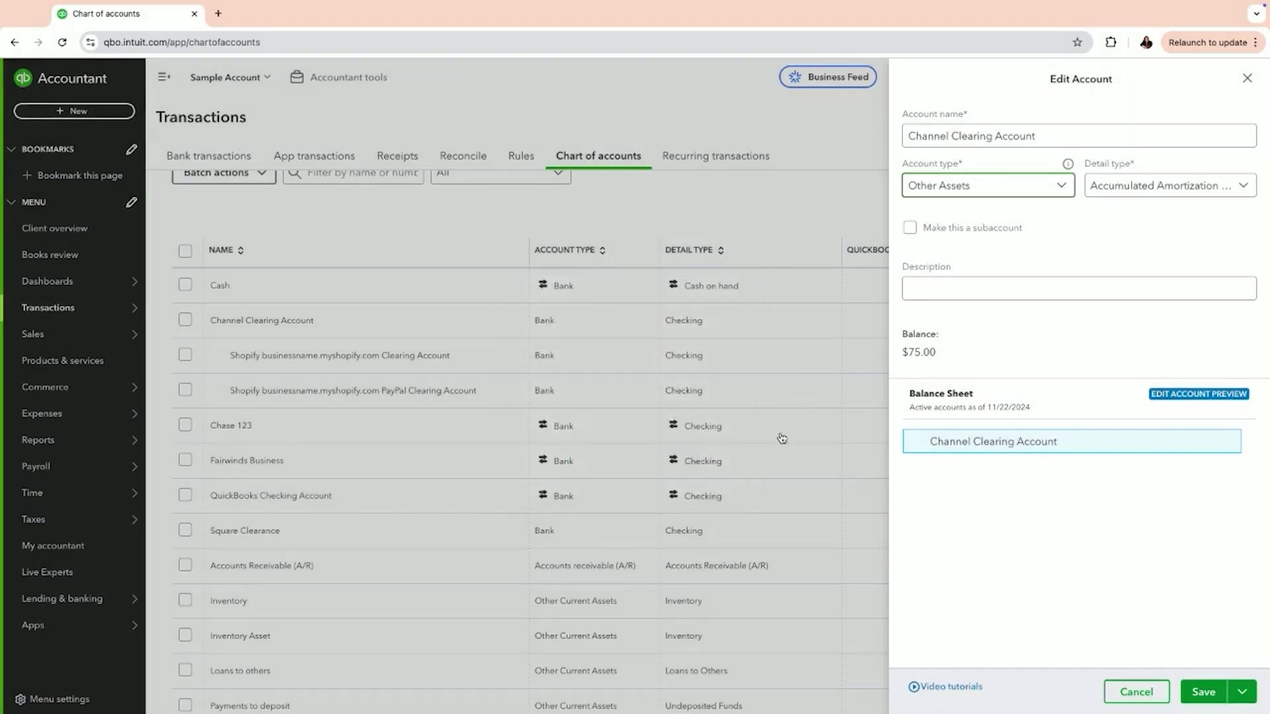
Try Other Current Liabilities and again Other Assets as the account type of the Channel Clearing Account.
{"action": "left_click", "coordinate": [1059, 187]}
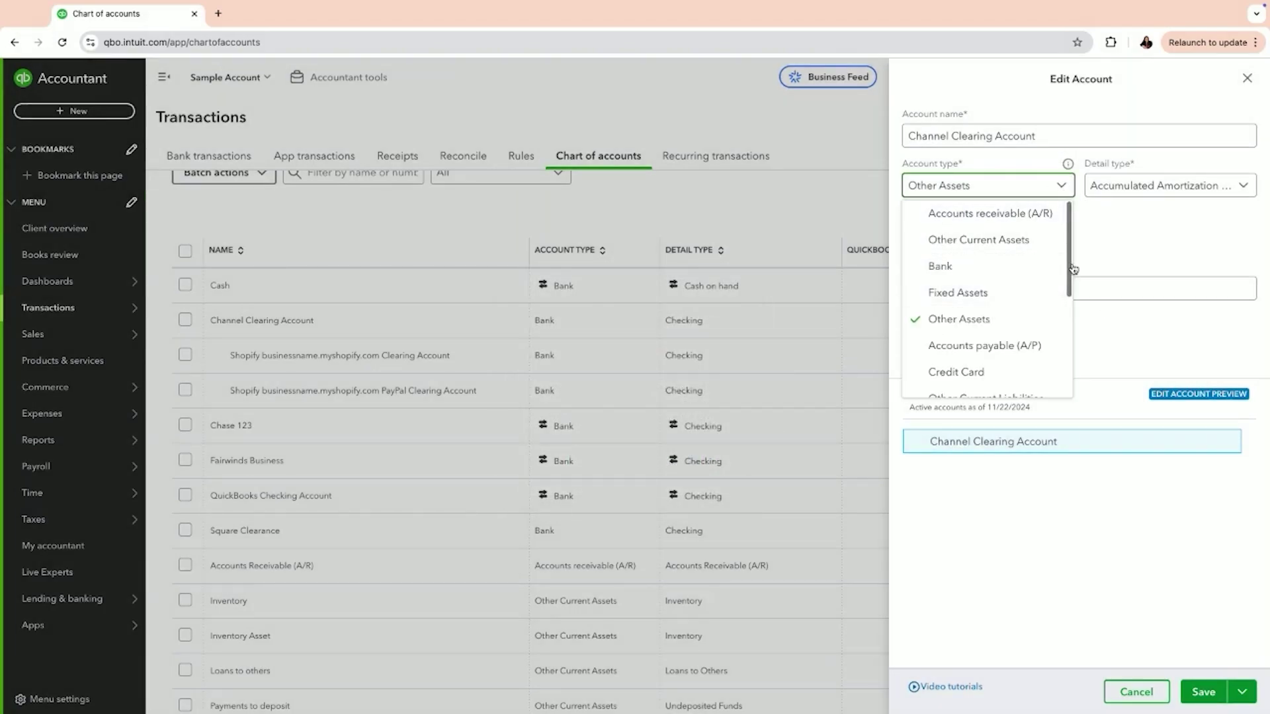
{"action": "scroll", "coordinate": [1066, 273], "scroll_direction": "down", "scroll_amount": 2}
{"action": "left_click", "coordinate": [986, 312]}
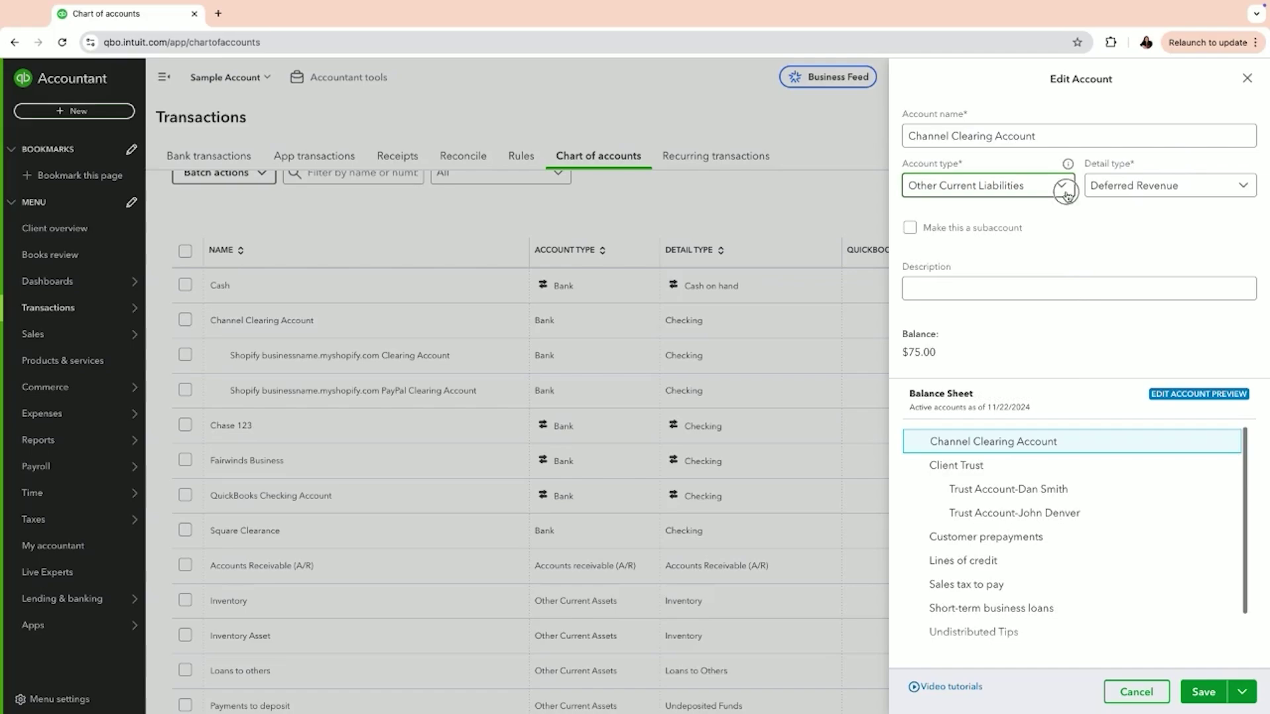
{"action": "left_click", "coordinate": [1060, 188]}
{"action": "scroll", "coordinate": [995, 288], "scroll_direction": "up", "scroll_amount": 3}
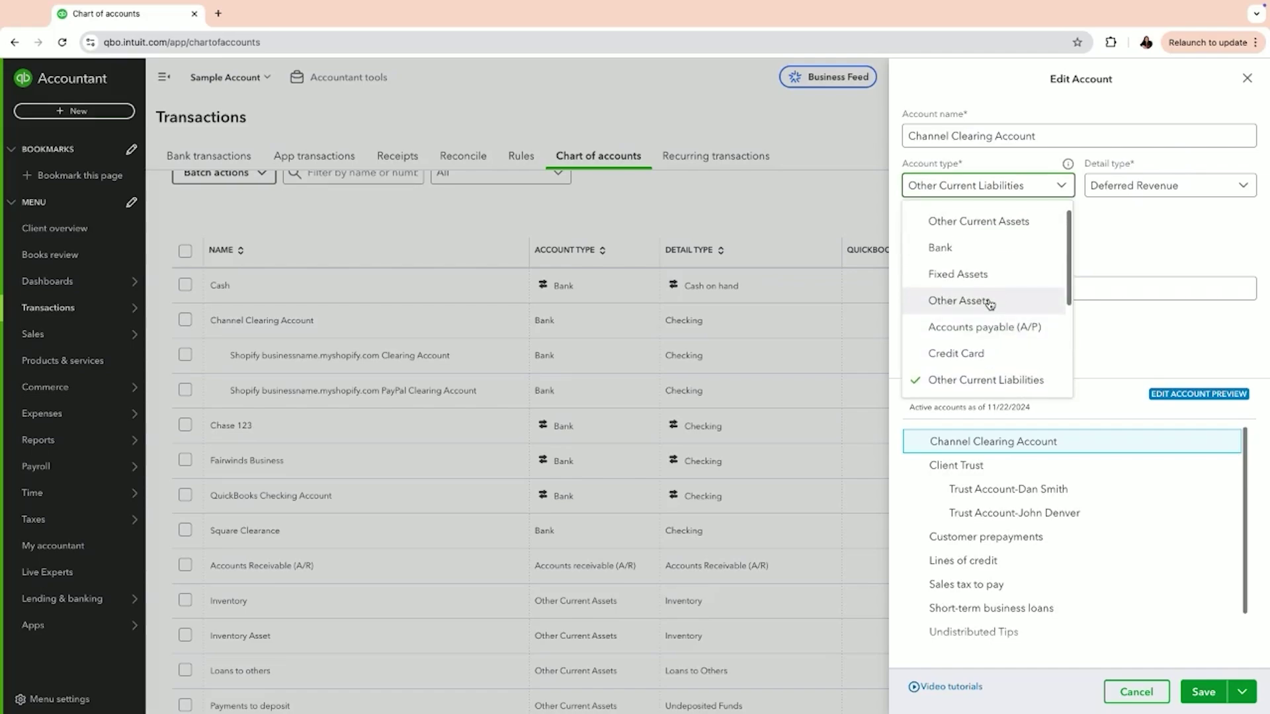
{"action": "left_click", "coordinate": [990, 303]}
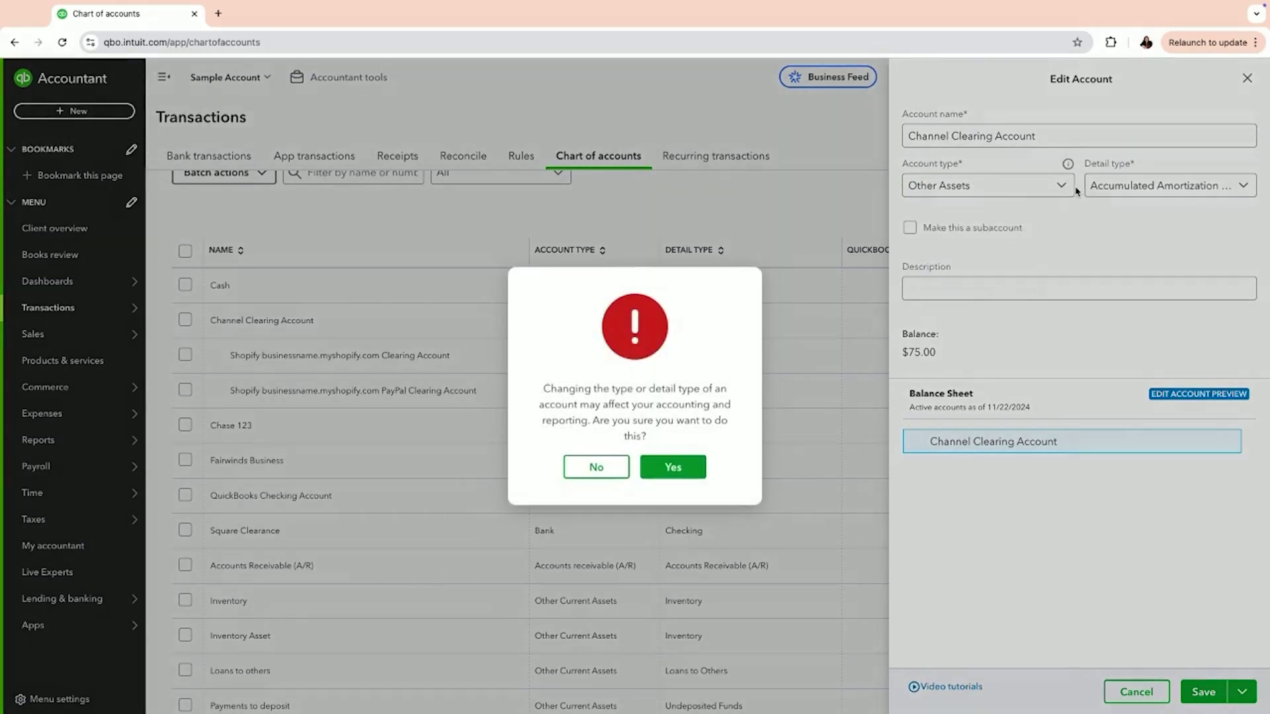
{"action": "left_click", "coordinate": [672, 467]}
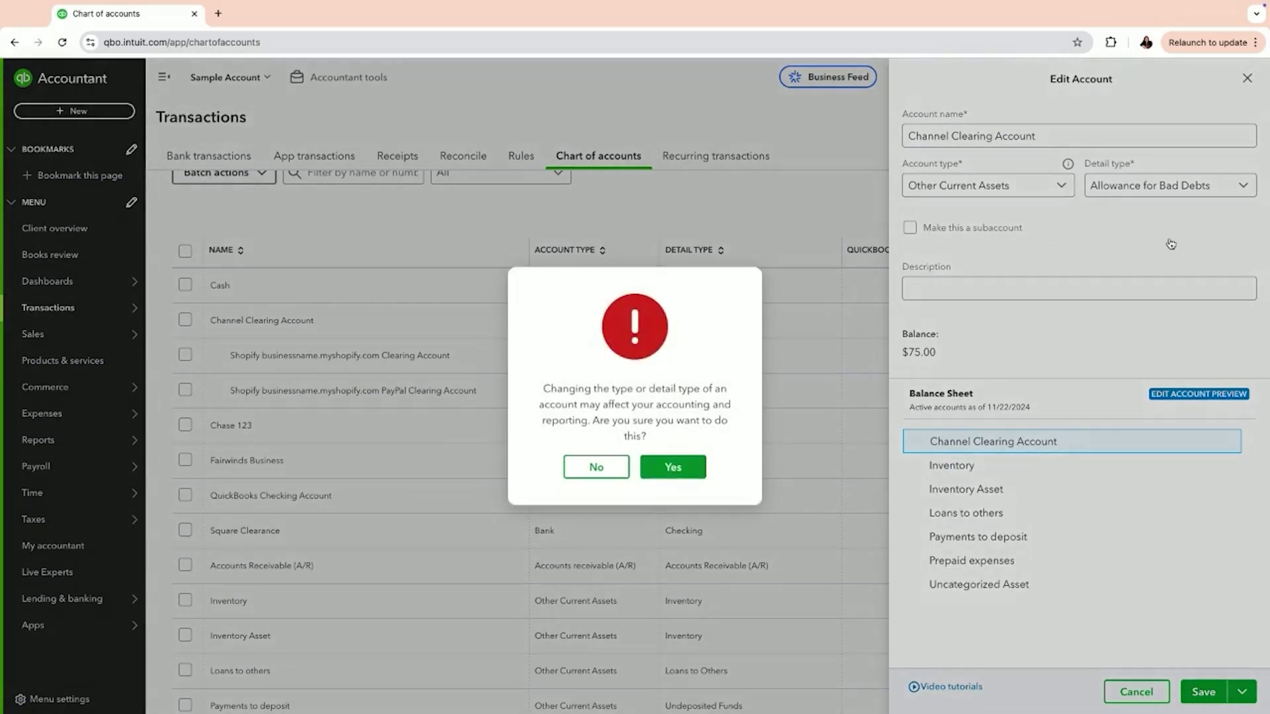
Try to save the Channel Clearing Account with both account type and detail type as Other Current Assets, and close the editor.
{"action": "left_click", "coordinate": [693, 469]}
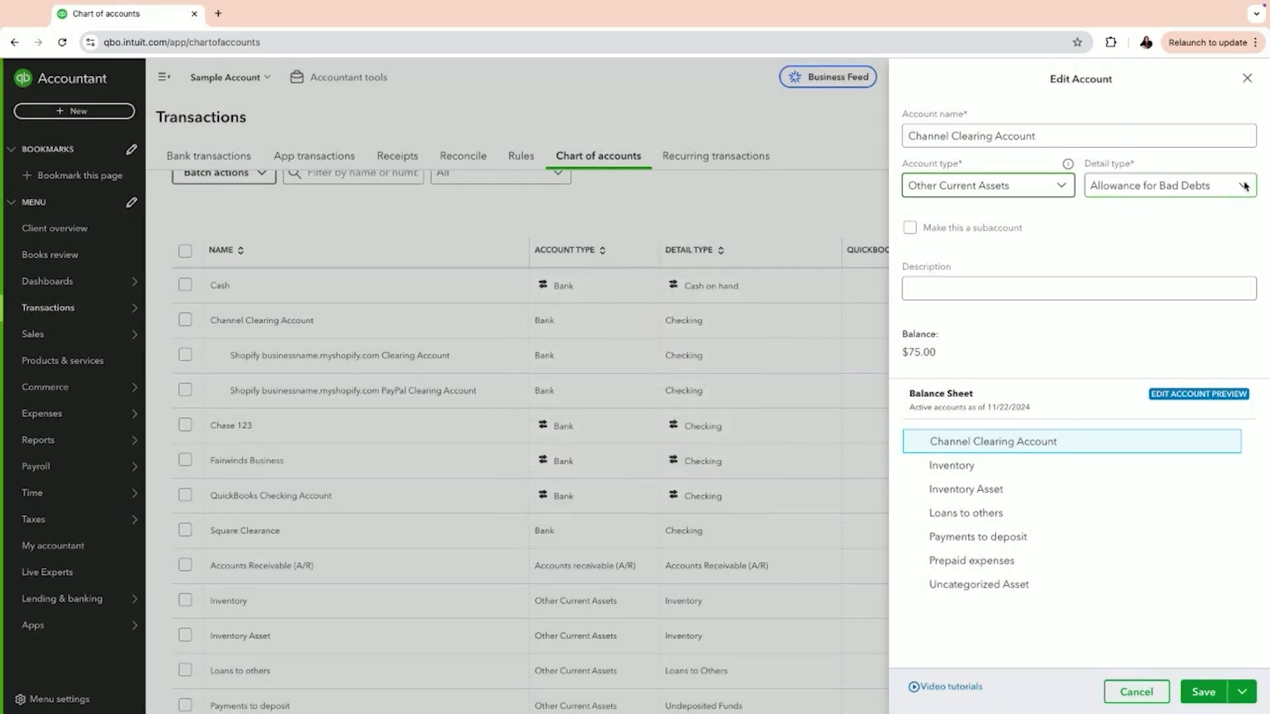
{"action": "left_click", "coordinate": [1202, 690]}
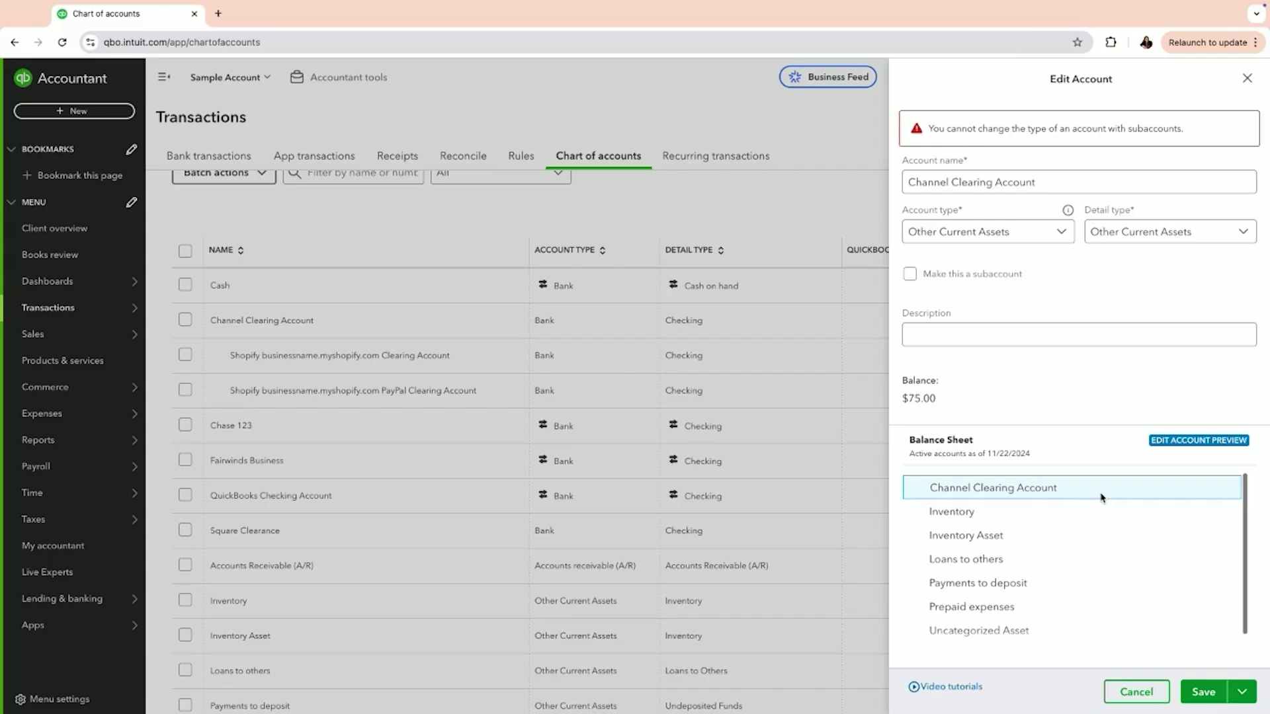
{"action": "left_click", "coordinate": [1247, 78]}
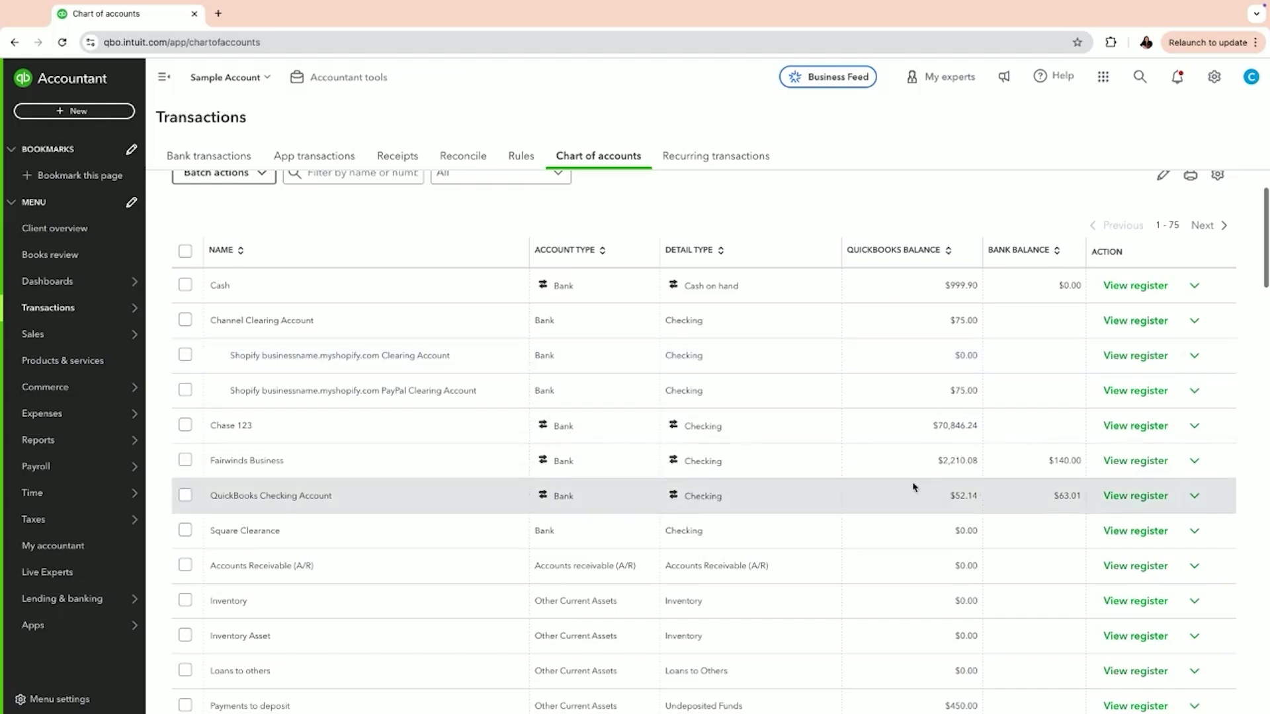
Open the register of the Shopify businessname.myshopify.com Clearing Account and dismiss the register basics tip to review its transactions.
{"action": "scroll", "coordinate": [926, 476], "scroll_direction": "up", "scroll_amount": 2}
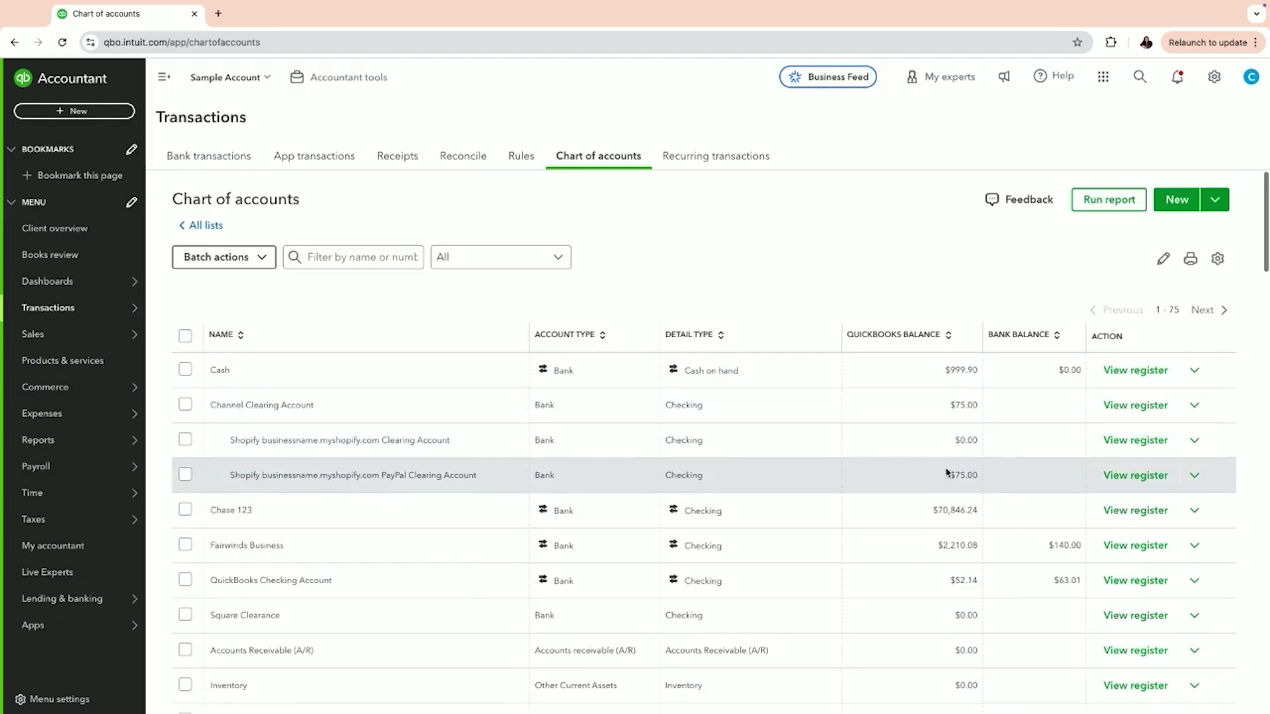
{"action": "left_click", "coordinate": [1140, 450]}
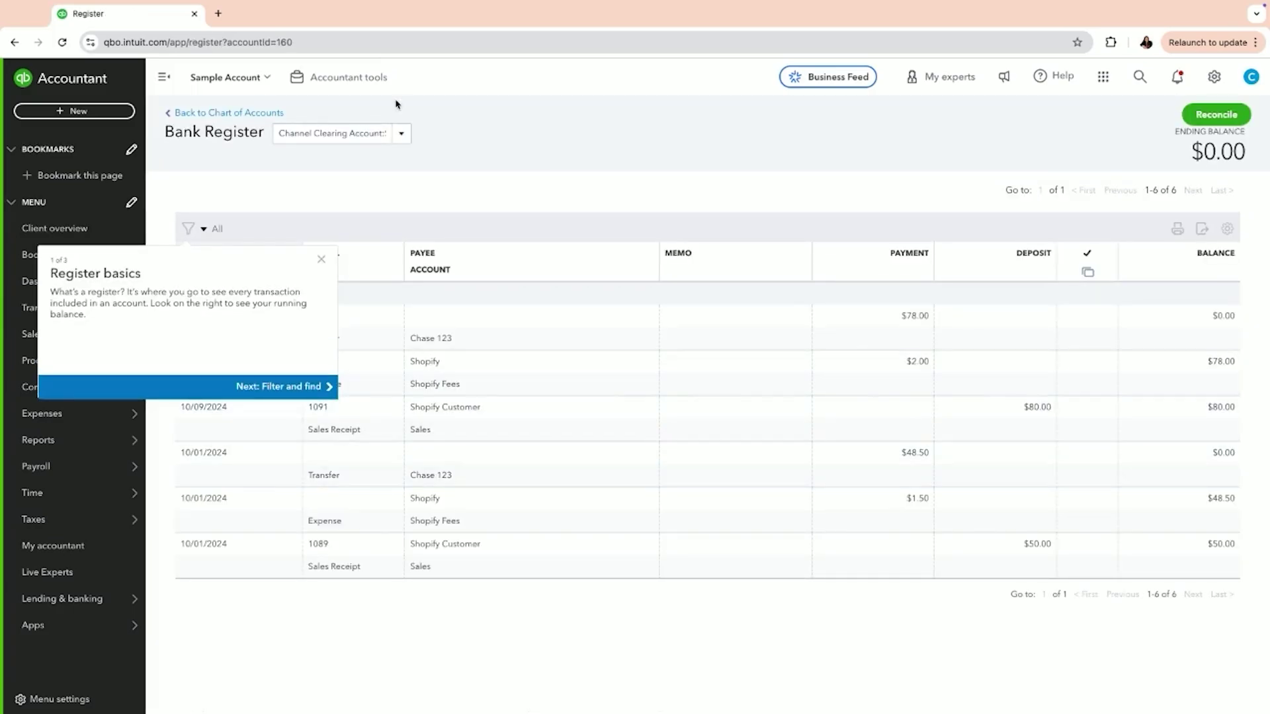
{"action": "left_click", "coordinate": [321, 259]}
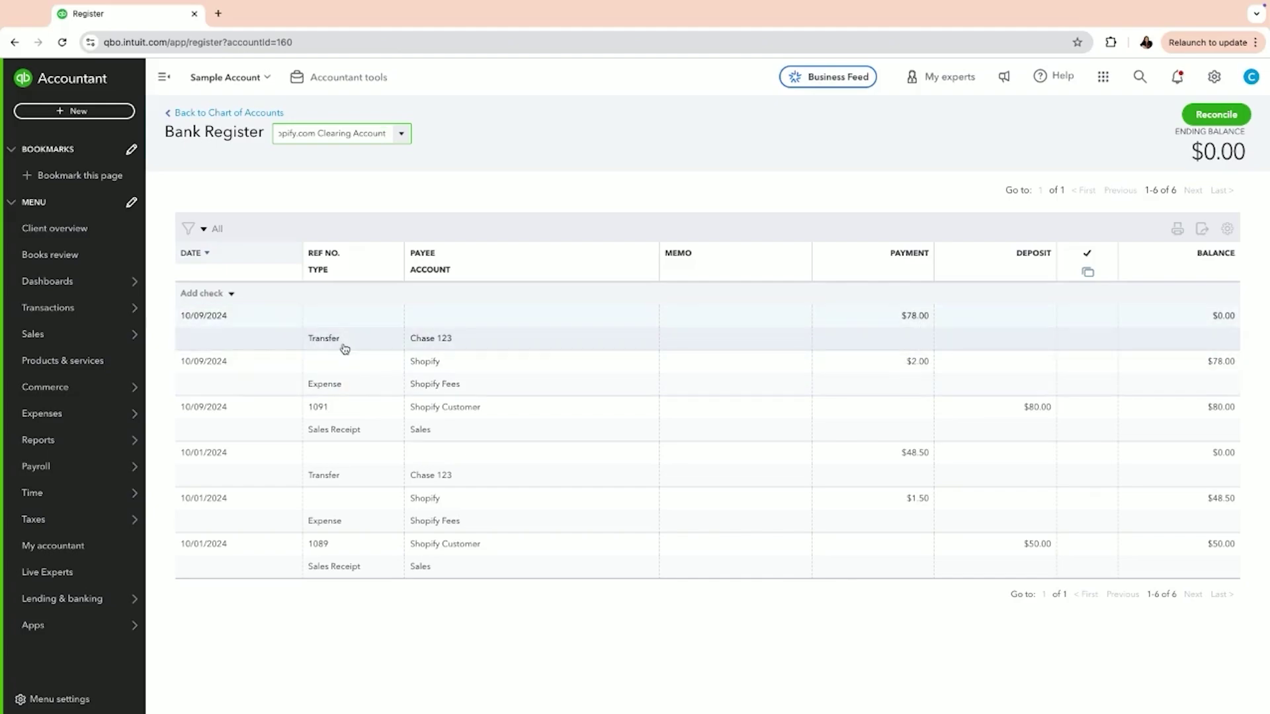
Return to the chart of accounts and view the register of the Shopify businessname.myshopify.com PayPal Clearing Account.
{"action": "left_click", "coordinate": [209, 114]}
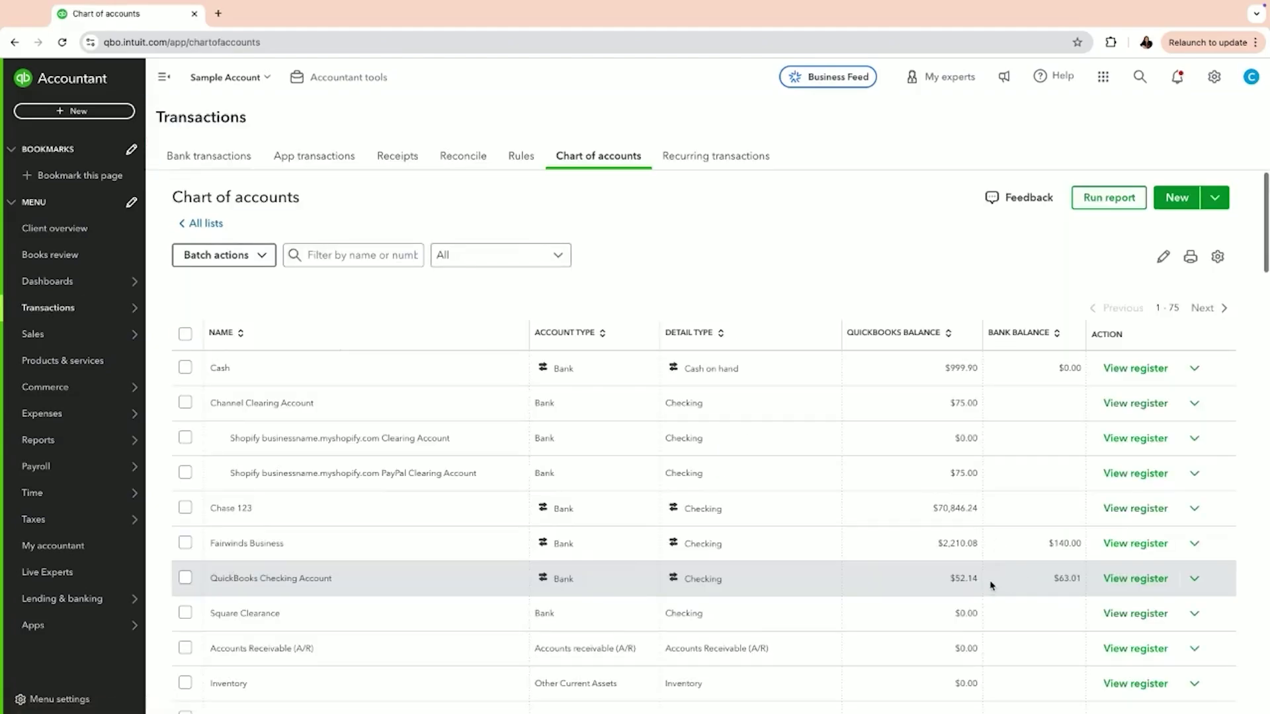
{"action": "scroll", "coordinate": [989, 585], "scroll_direction": "down", "scroll_amount": 1}
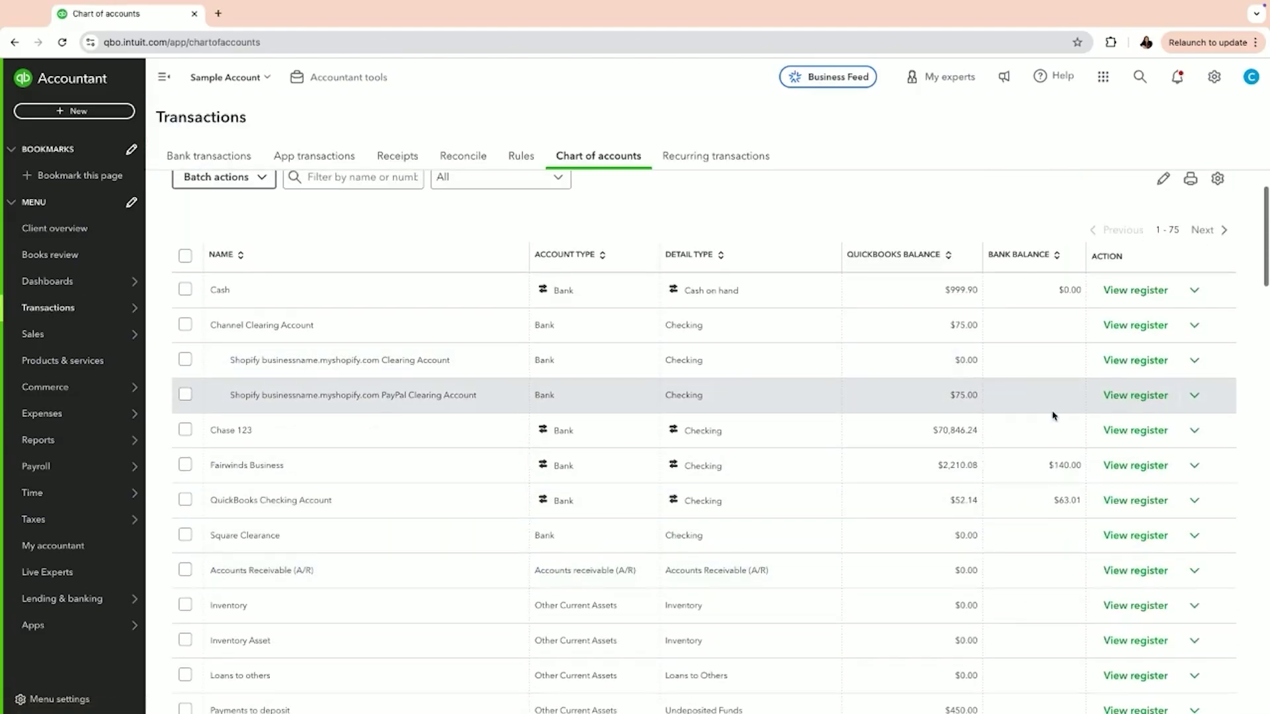
{"action": "left_click", "coordinate": [1134, 395]}
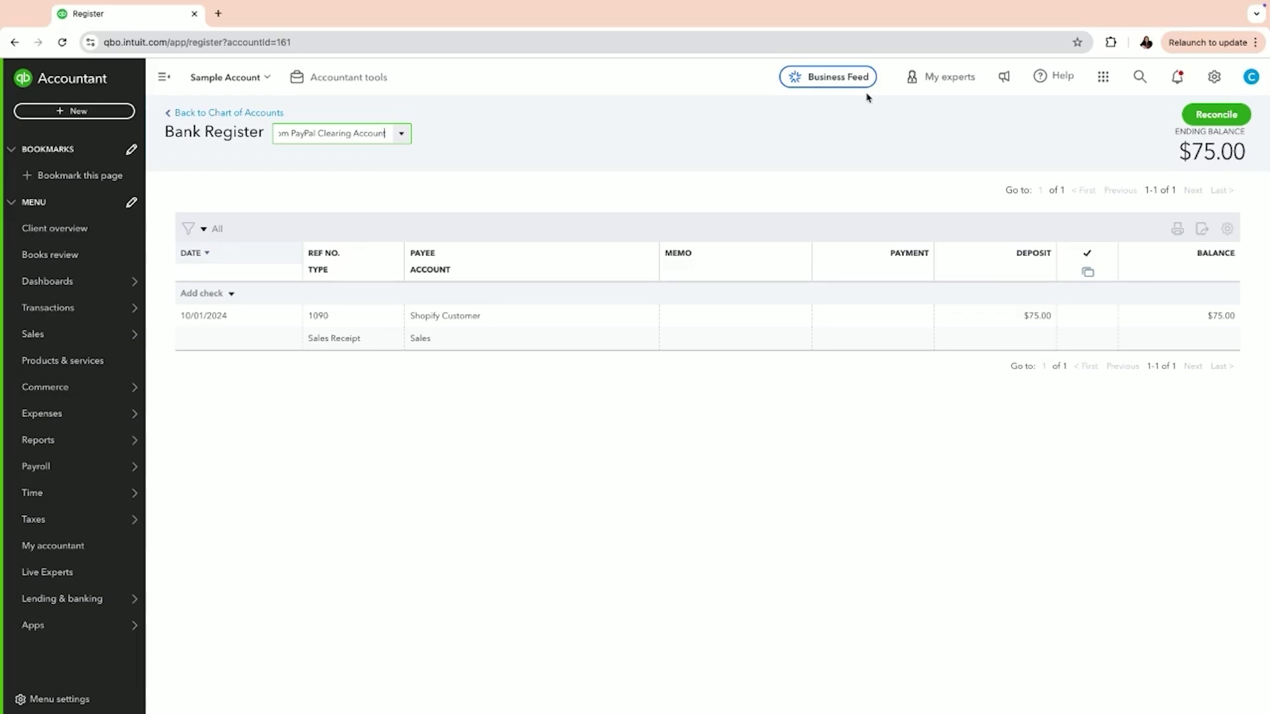
Open the $75.00 deposit of 10/01/2024 in the Chase 123 bank transactions and dismiss the transaction type tip.
{"action": "left_click", "coordinate": [48, 307]}
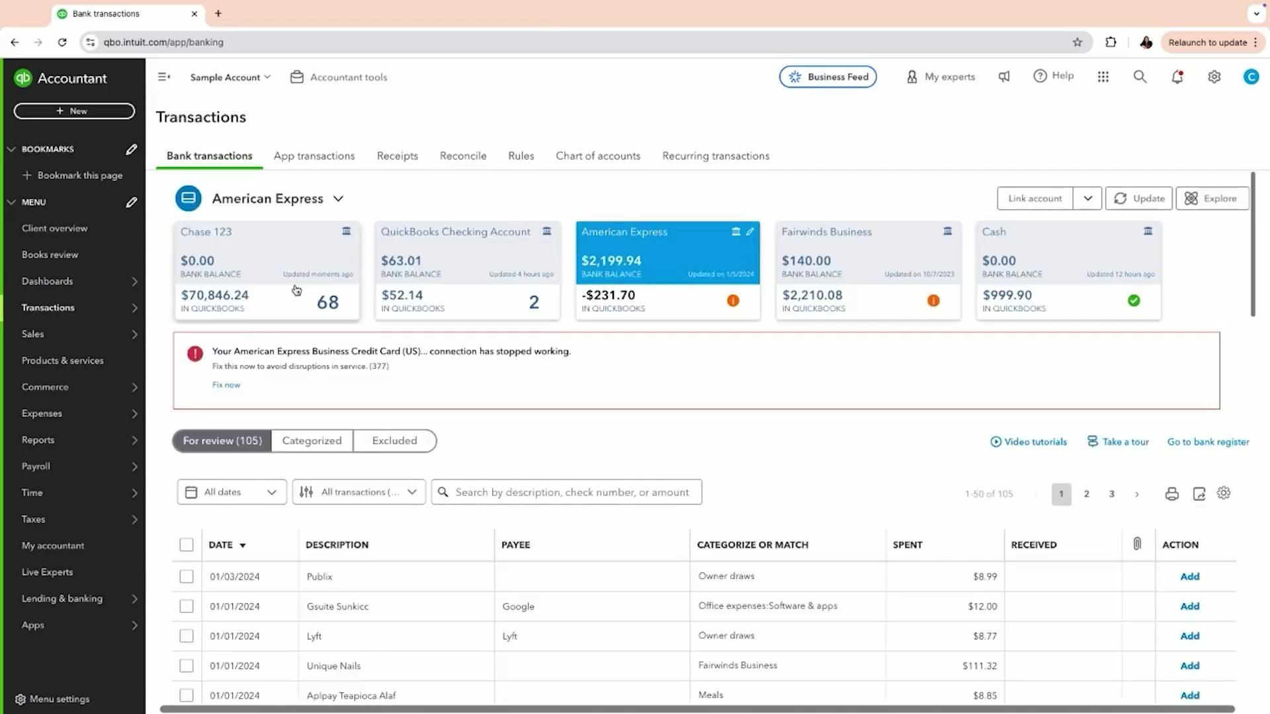
{"action": "left_click", "coordinate": [296, 290]}
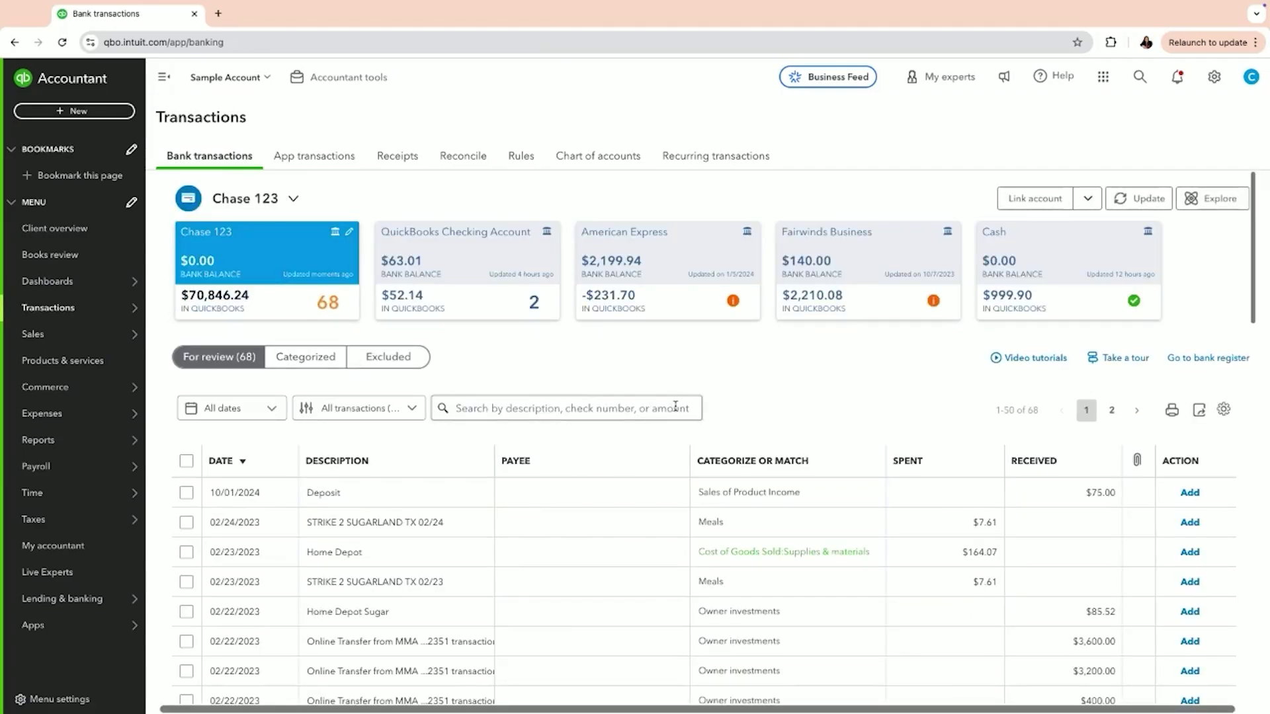
{"action": "scroll", "coordinate": [675, 406], "scroll_direction": "down", "scroll_amount": 1}
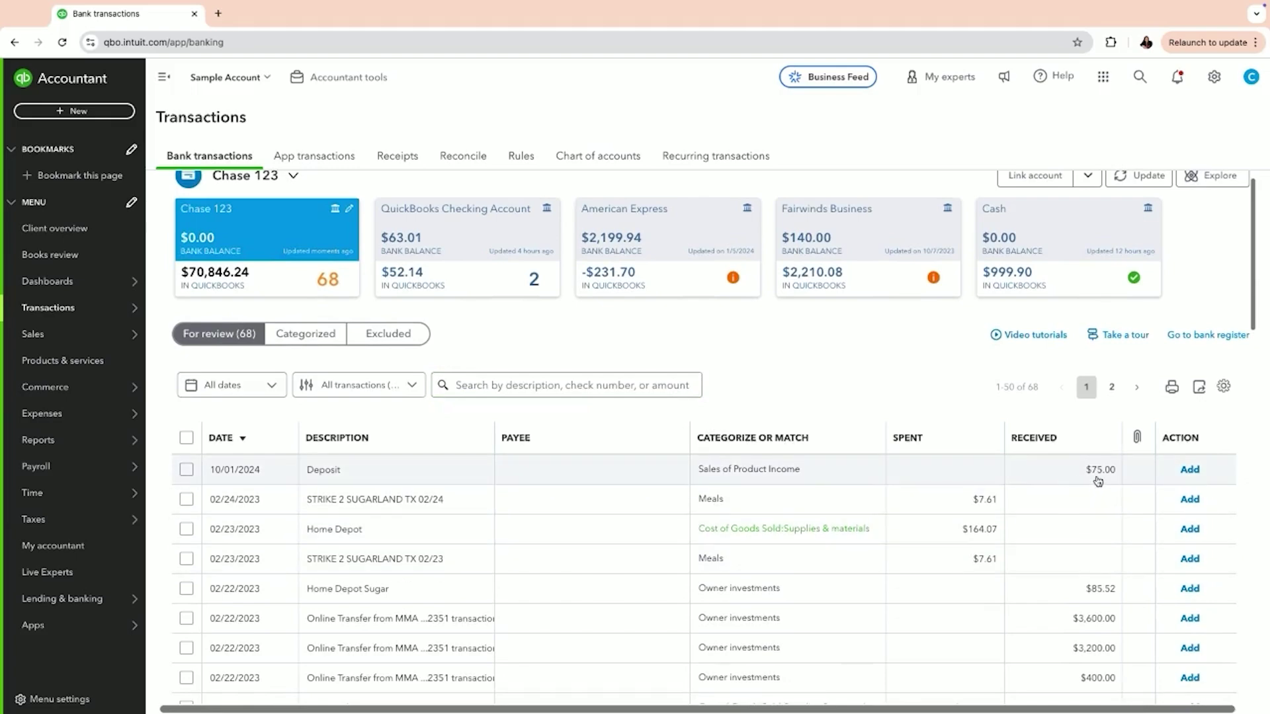
{"action": "left_click", "coordinate": [1098, 475]}
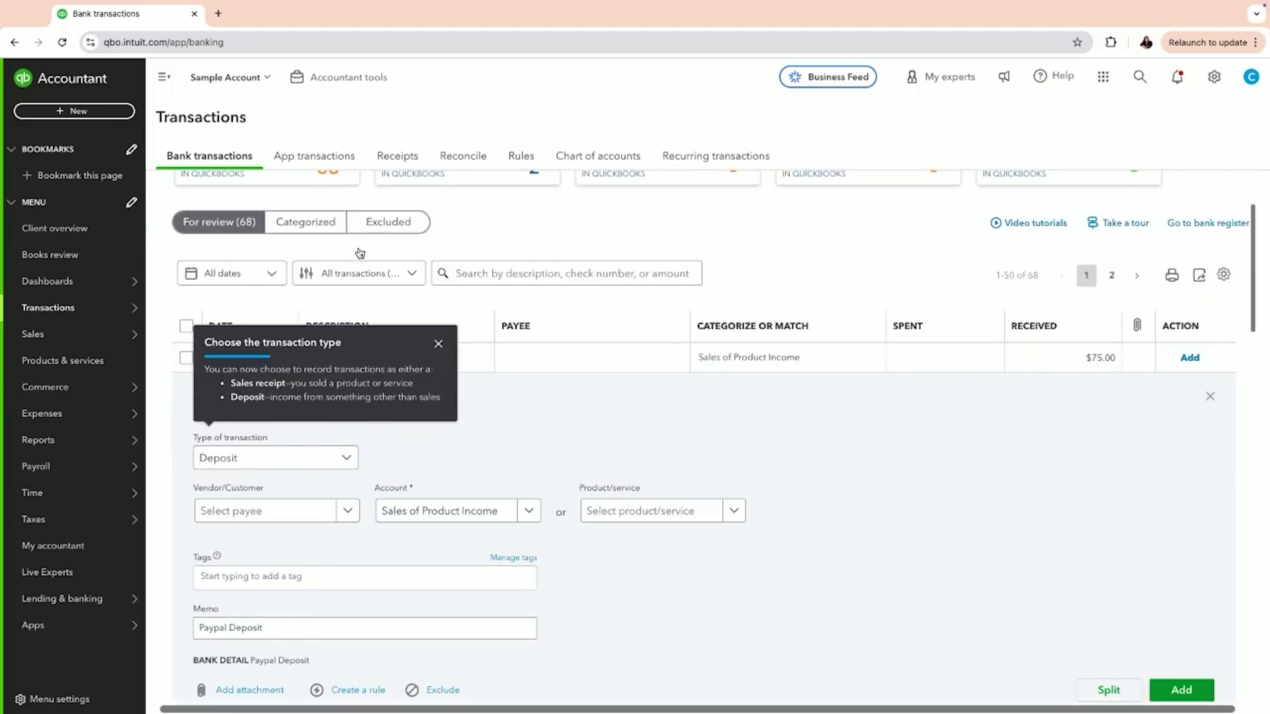
{"action": "left_click", "coordinate": [439, 346]}
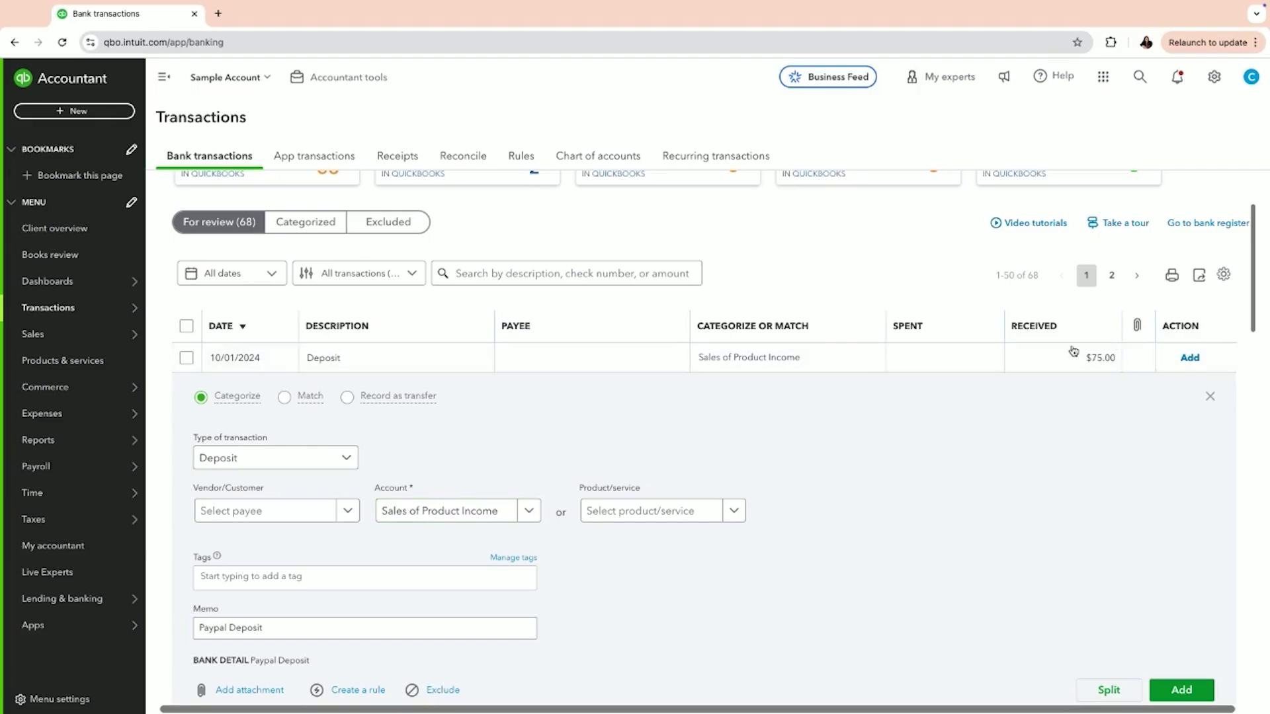
Record the $75.00 deposit as a transfer from the Shopify businessname.myshopify.com PayPal Clearing Account and add it.
{"action": "mouse_move", "coordinate": [298, 412]}
{"action": "left_click", "coordinate": [347, 398]}
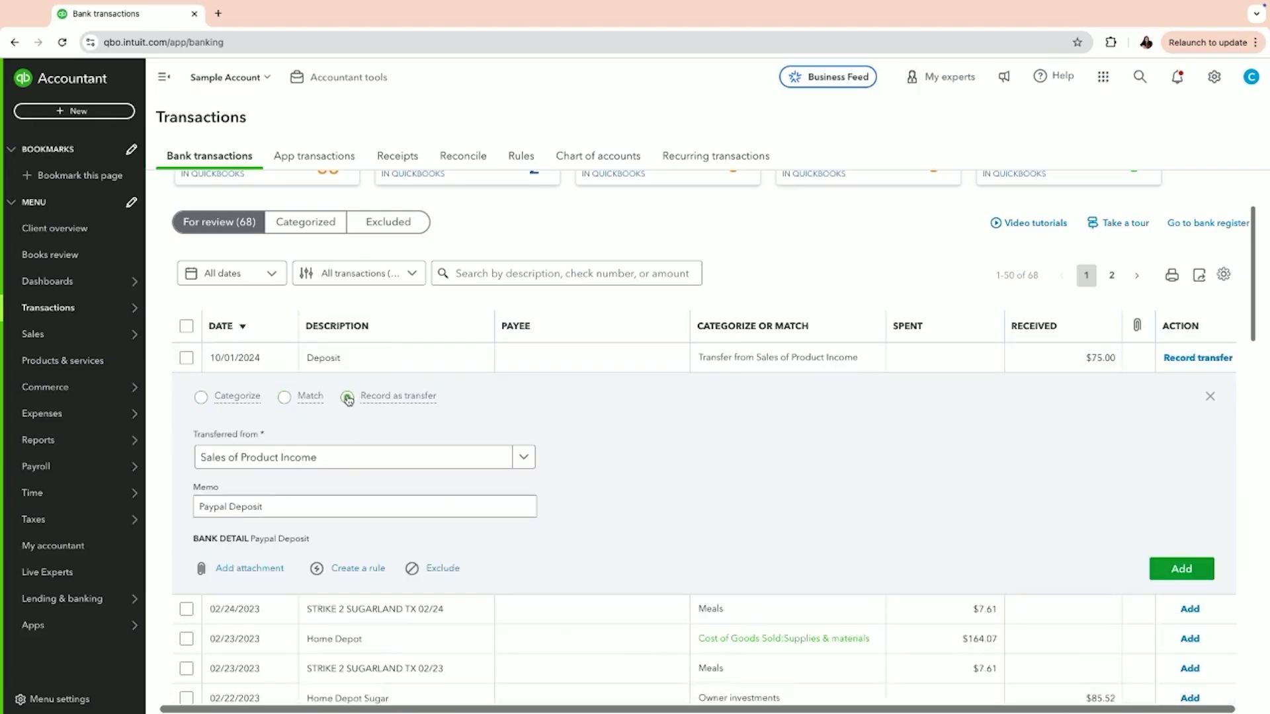
{"action": "left_click", "coordinate": [344, 461]}
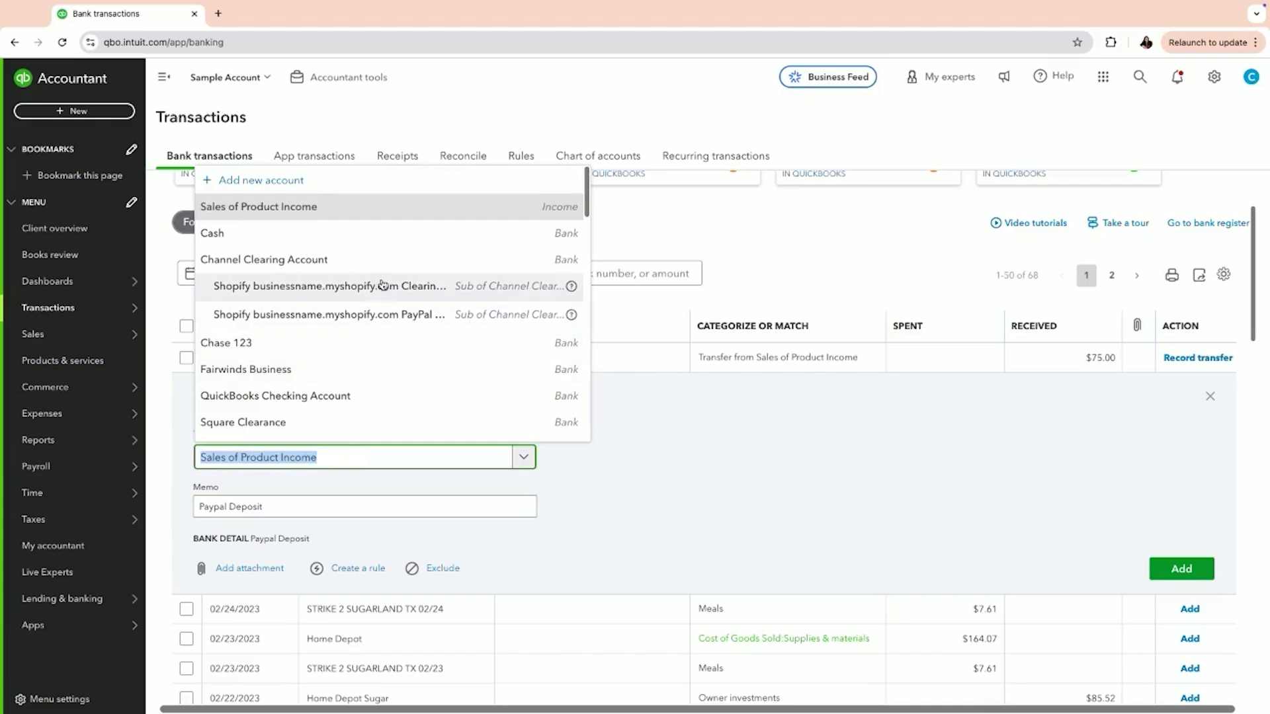
{"action": "scroll", "coordinate": [402, 291], "scroll_direction": "down", "scroll_amount": 1}
{"action": "scroll", "coordinate": [402, 291], "scroll_direction": "down", "scroll_amount": 1}
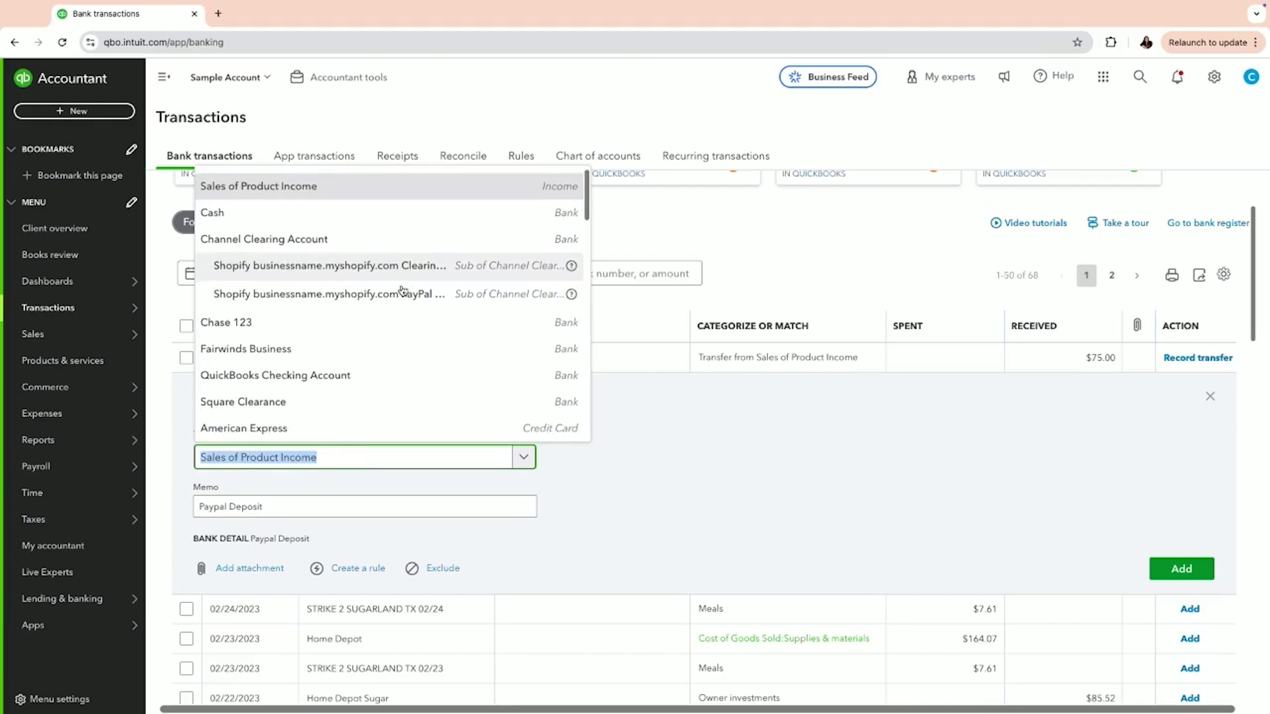
{"action": "left_click", "coordinate": [362, 296]}
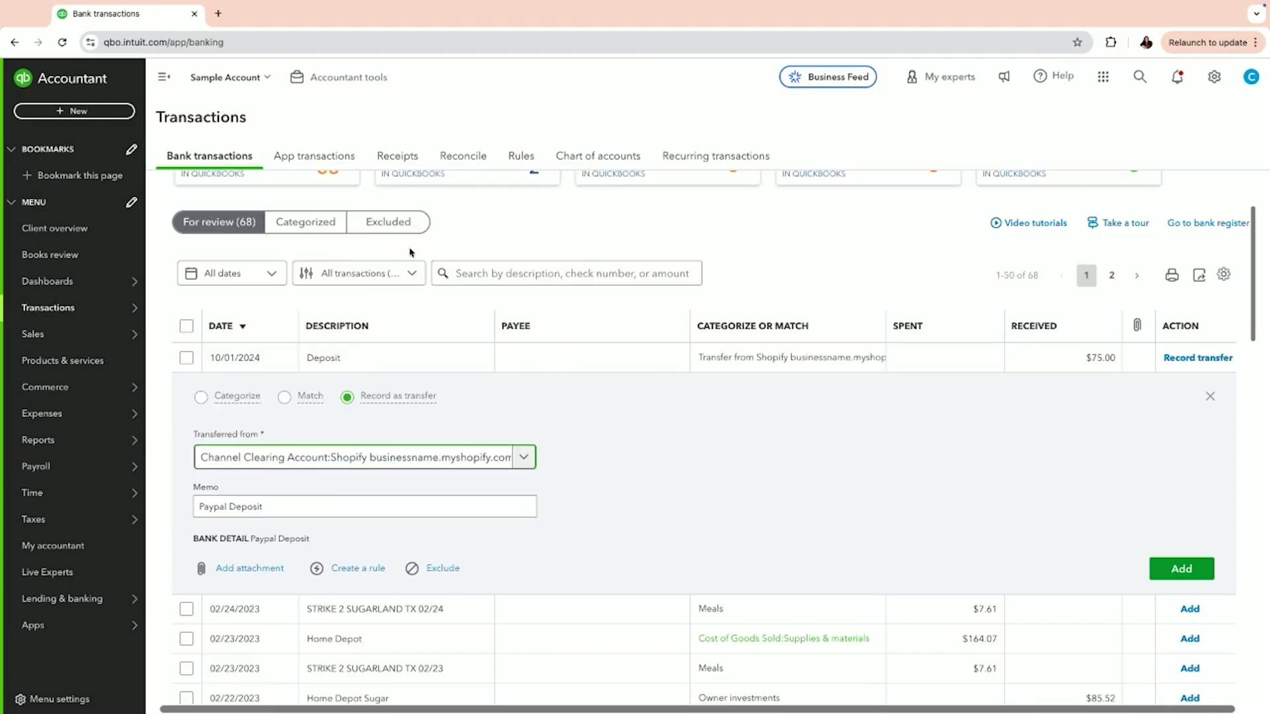
{"action": "left_click", "coordinate": [534, 459]}
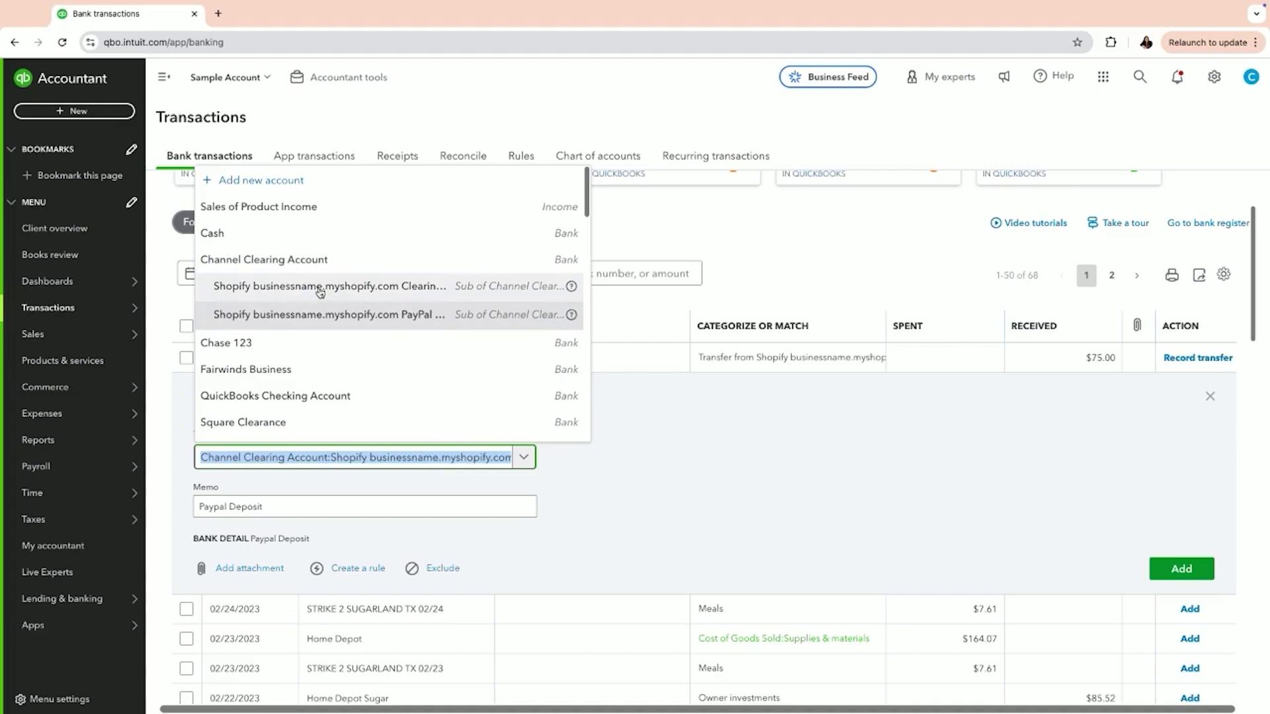
{"action": "left_click", "coordinate": [291, 316]}
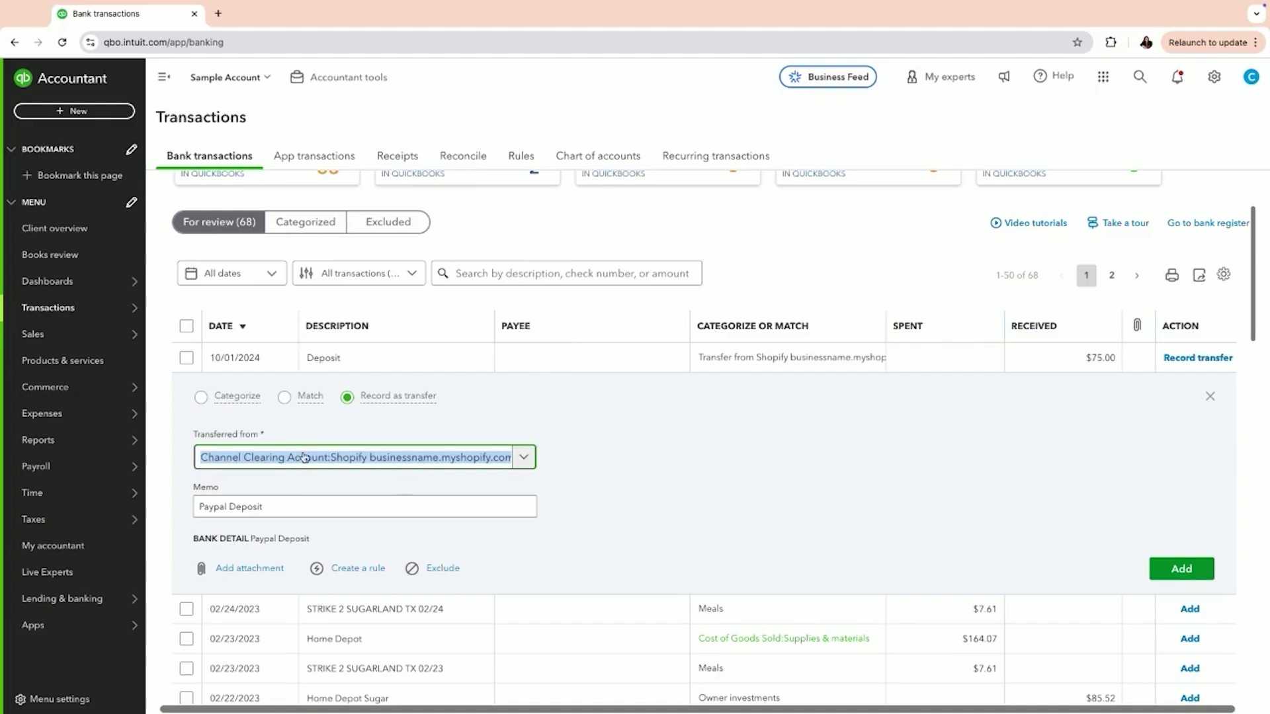
{"action": "left_click", "coordinate": [837, 508]}
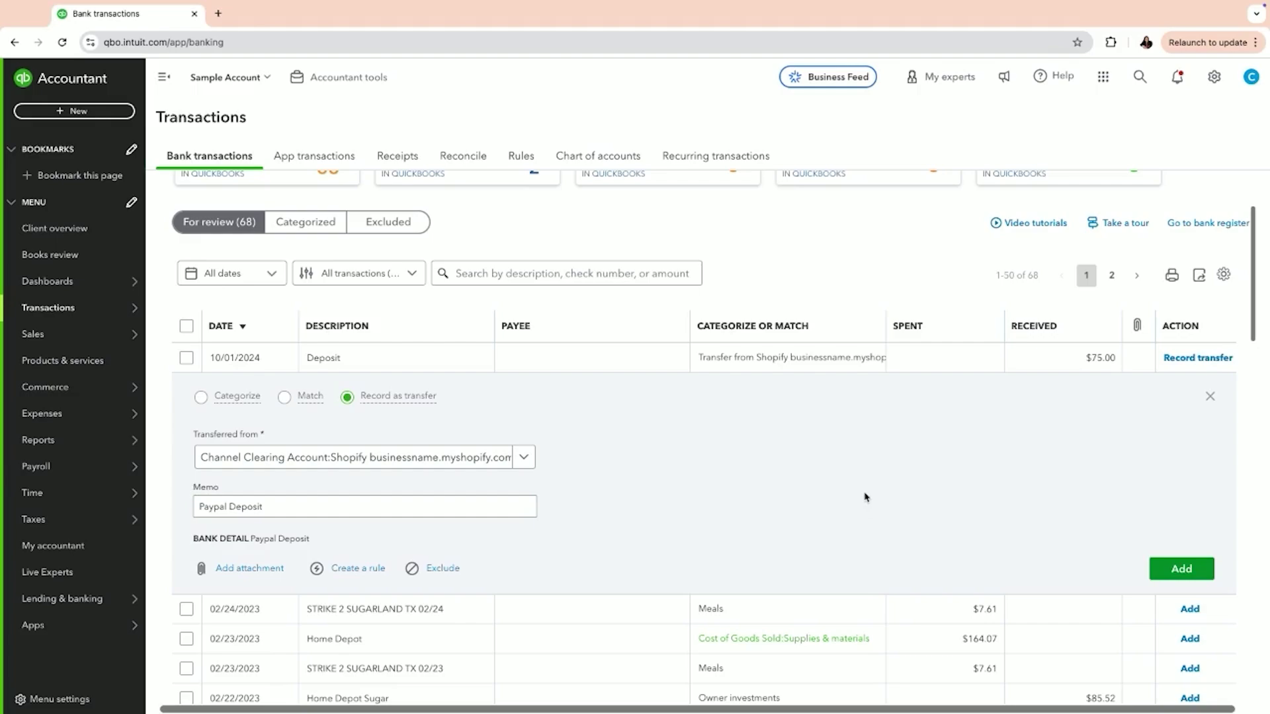
{"action": "left_click", "coordinate": [1203, 573]}
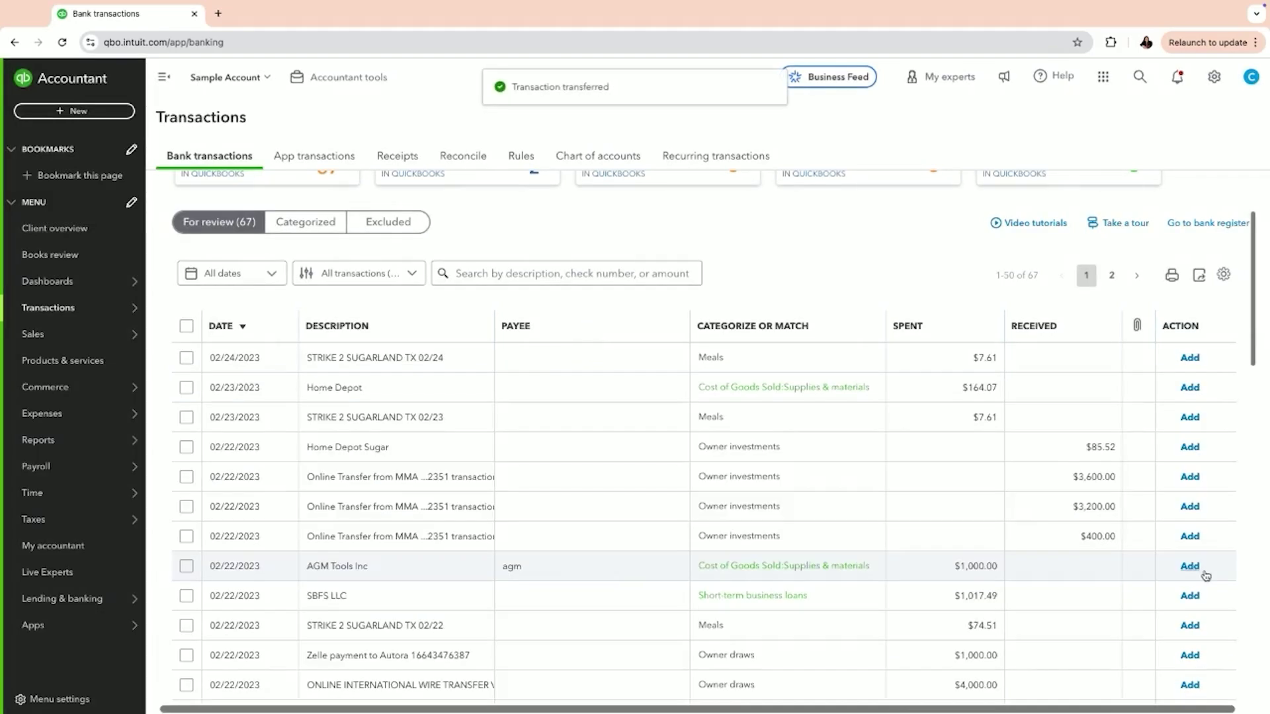
From the chart of accounts, check the Shopify PayPal Clearing Account's register for the transfer, and return to review the clearing accounts' balances.
{"action": "mouse_move", "coordinate": [122, 318]}
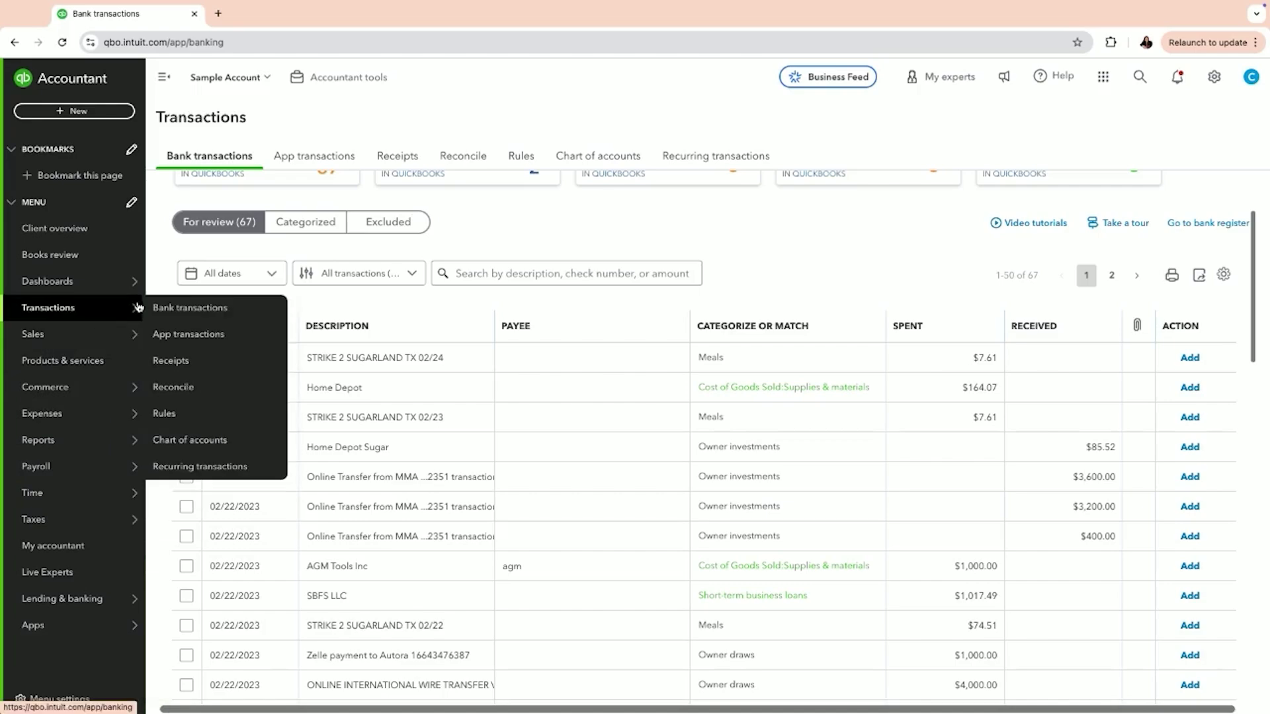
{"action": "left_click", "coordinate": [209, 442]}
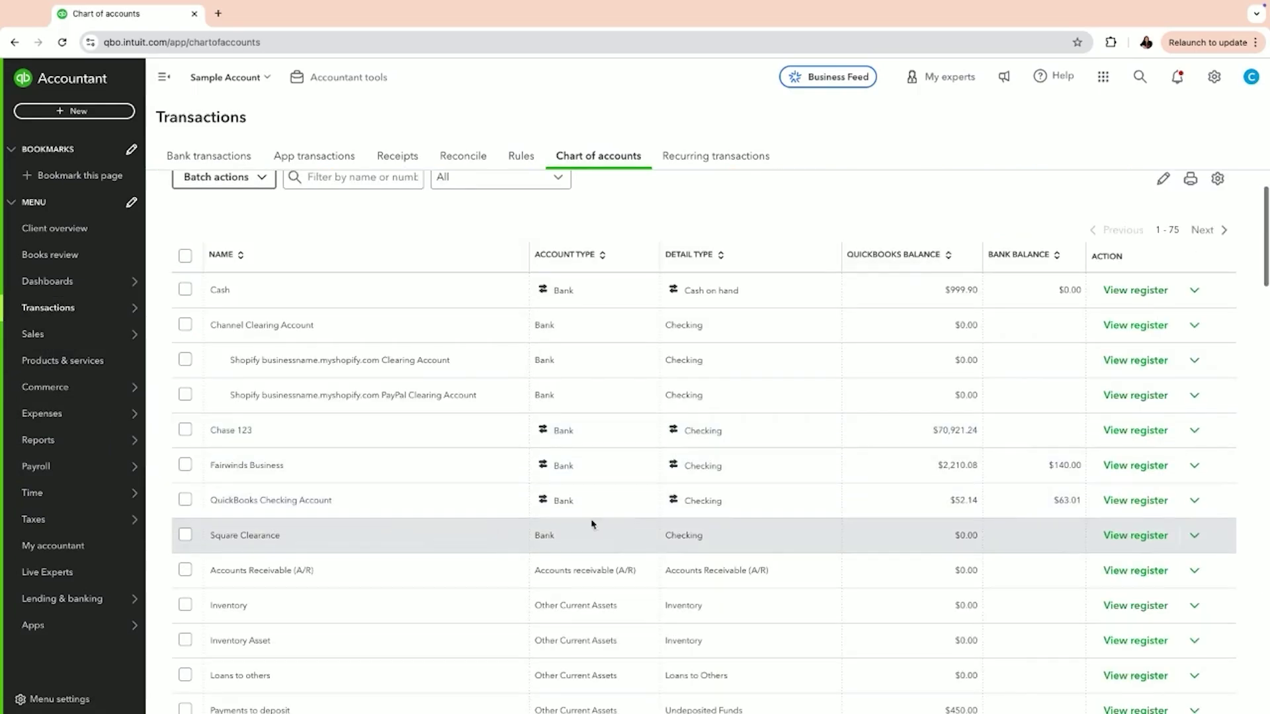
{"action": "left_click", "coordinate": [1138, 394]}
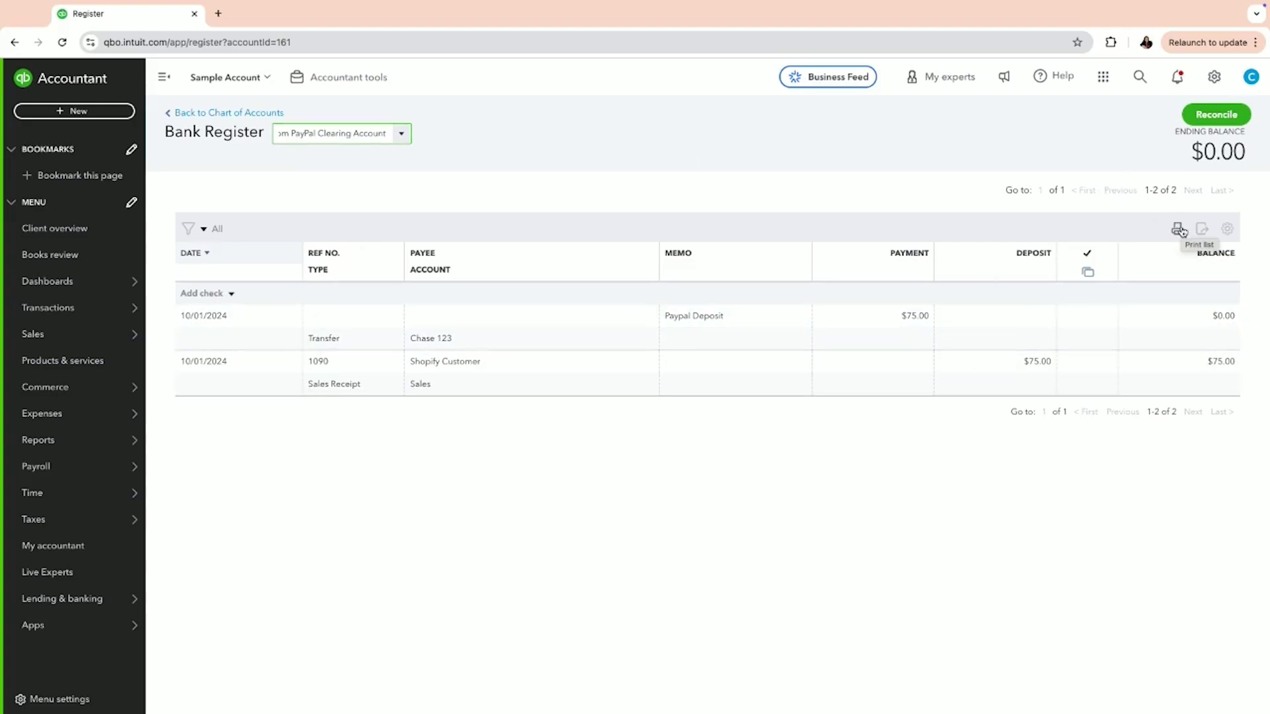
{"action": "left_click", "coordinate": [253, 114]}
{"action": "scroll", "coordinate": [900, 552], "scroll_direction": "down", "scroll_amount": 1}
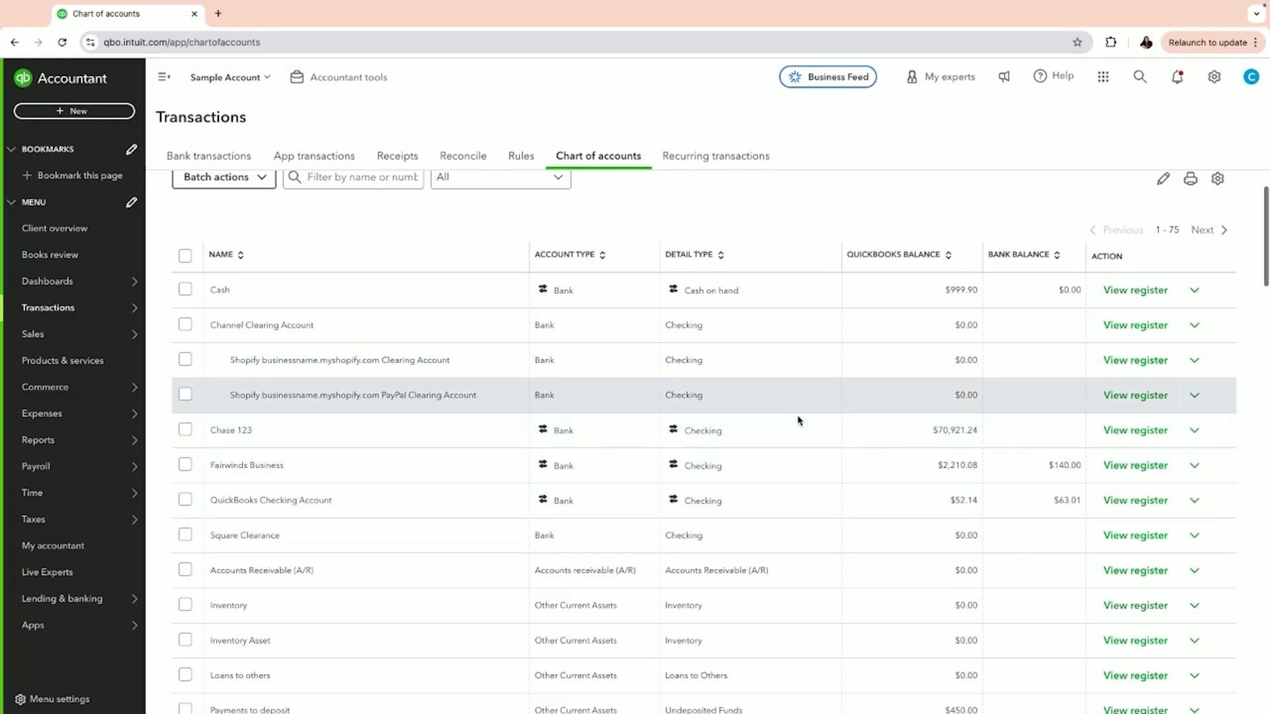
{"action": "scroll", "coordinate": [800, 406], "scroll_direction": "up", "scroll_amount": 1}
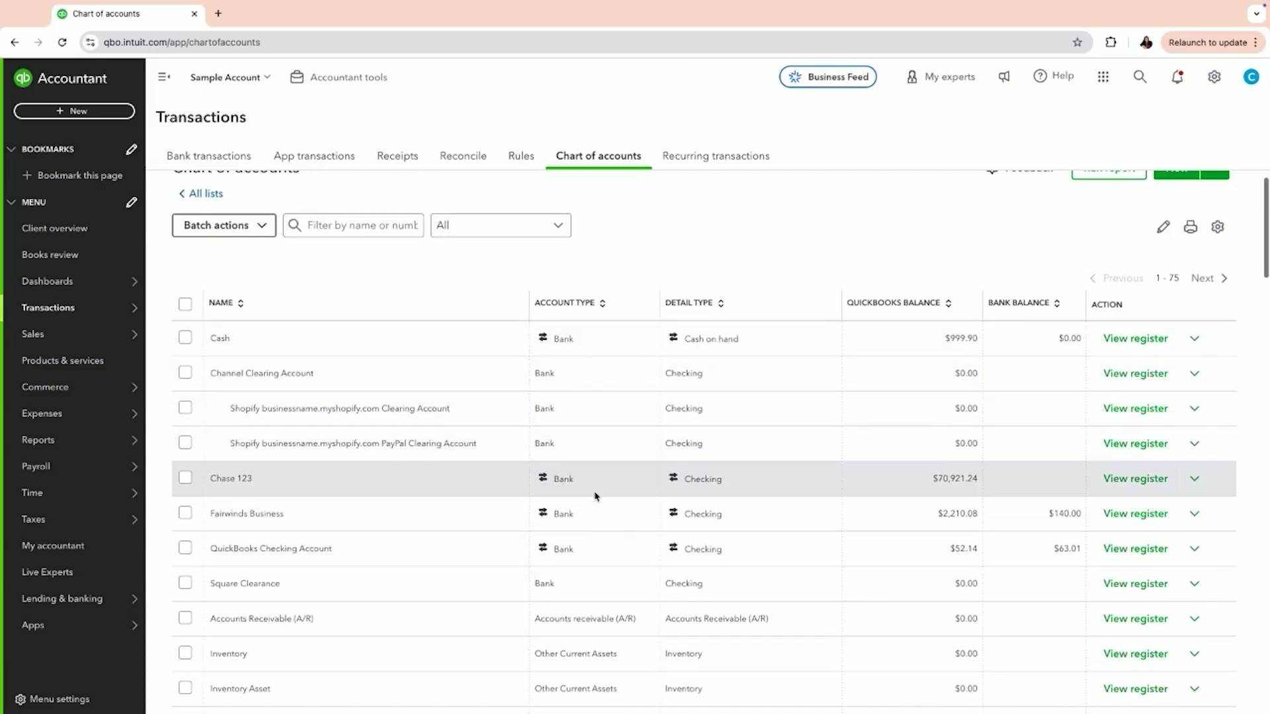
{"action": "scroll", "coordinate": [598, 489], "scroll_direction": "up", "scroll_amount": 1}
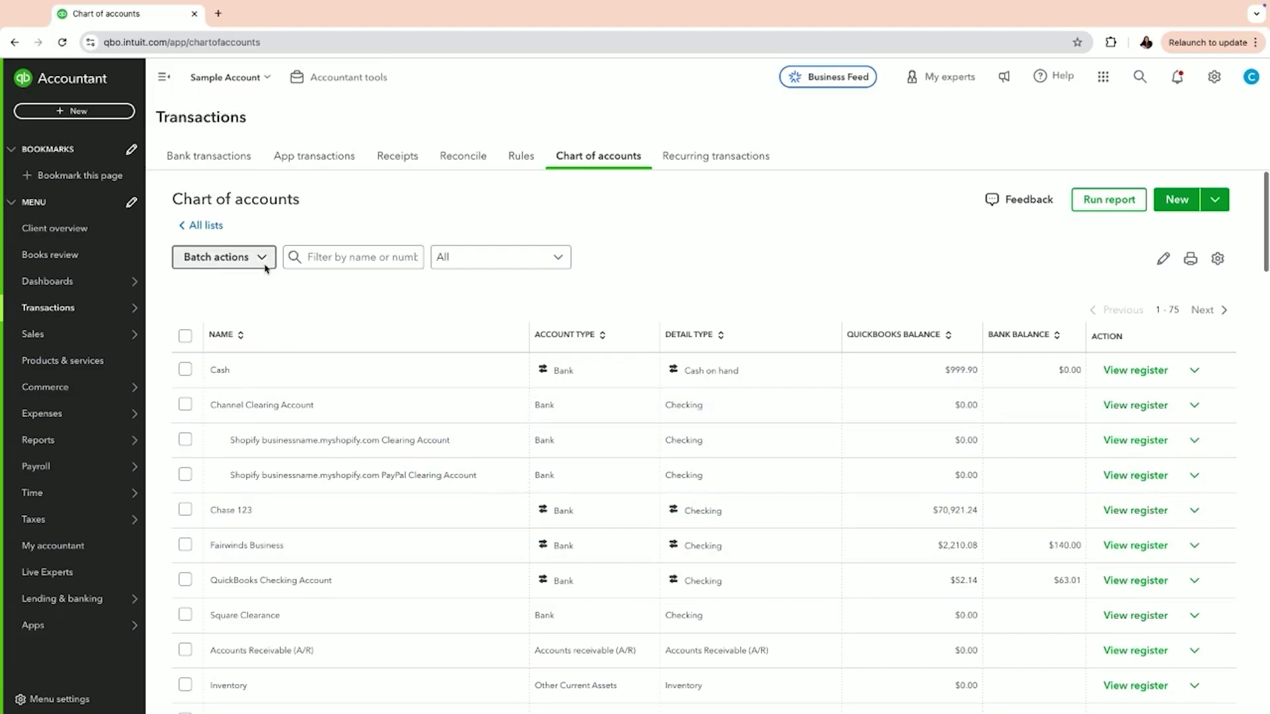
Leave the chart of accounts for the lists overview and go back to the bank transactions page to look it over.
{"action": "left_click", "coordinate": [207, 226]}
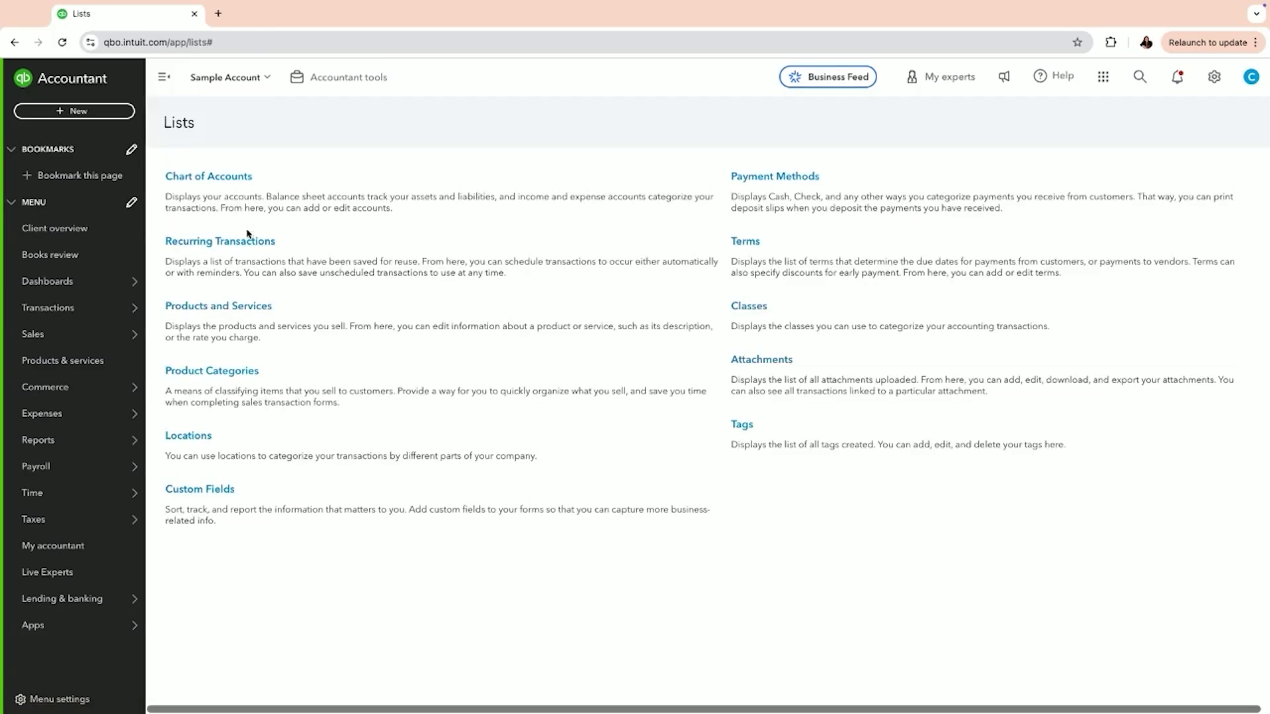
{"action": "mouse_move", "coordinate": [66, 308]}
{"action": "left_click", "coordinate": [192, 307]}
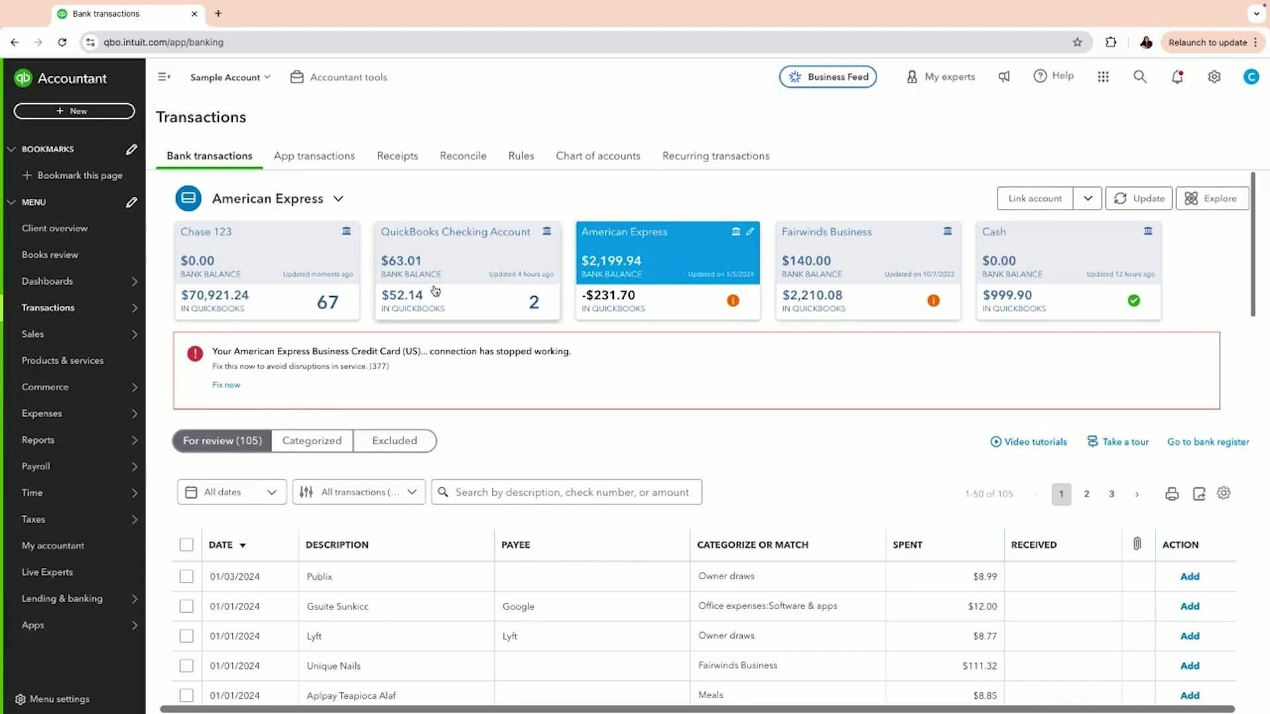
{"action": "mouse_move", "coordinate": [31, 437]}
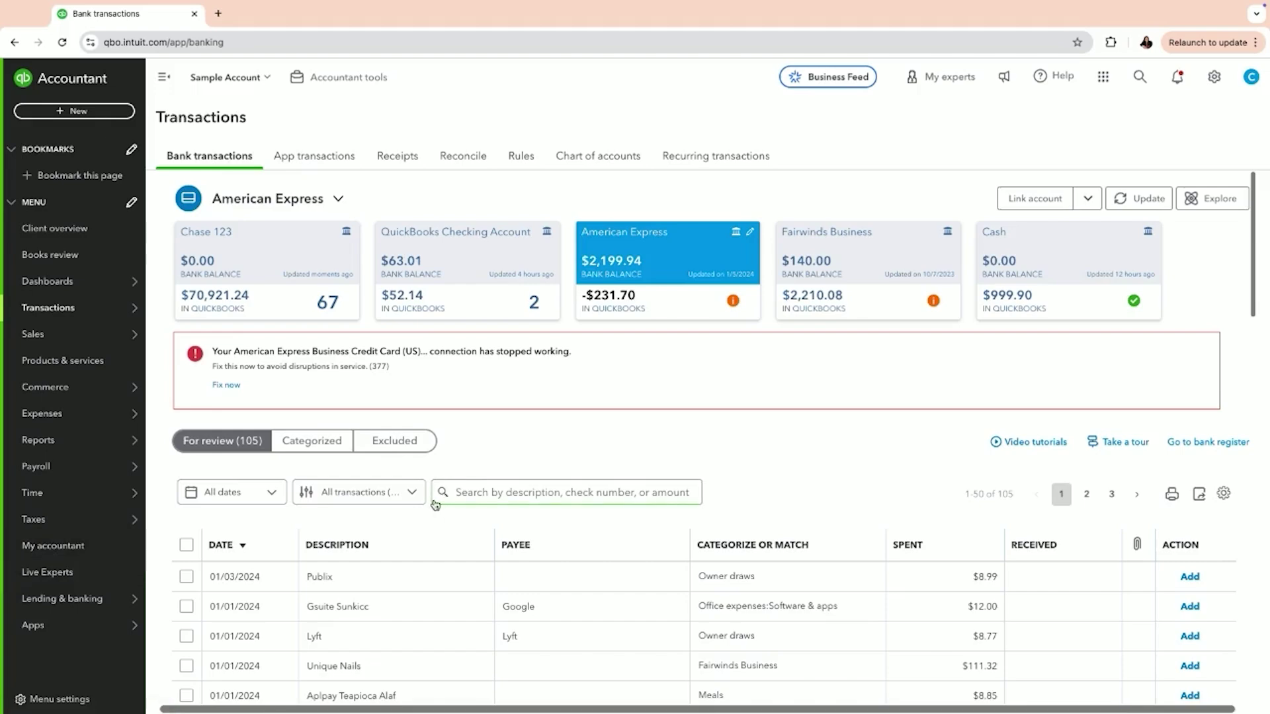
{"action": "scroll", "coordinate": [433, 496], "scroll_direction": "down", "scroll_amount": 1}
{"action": "scroll", "coordinate": [433, 496], "scroll_direction": "up", "scroll_amount": 1}
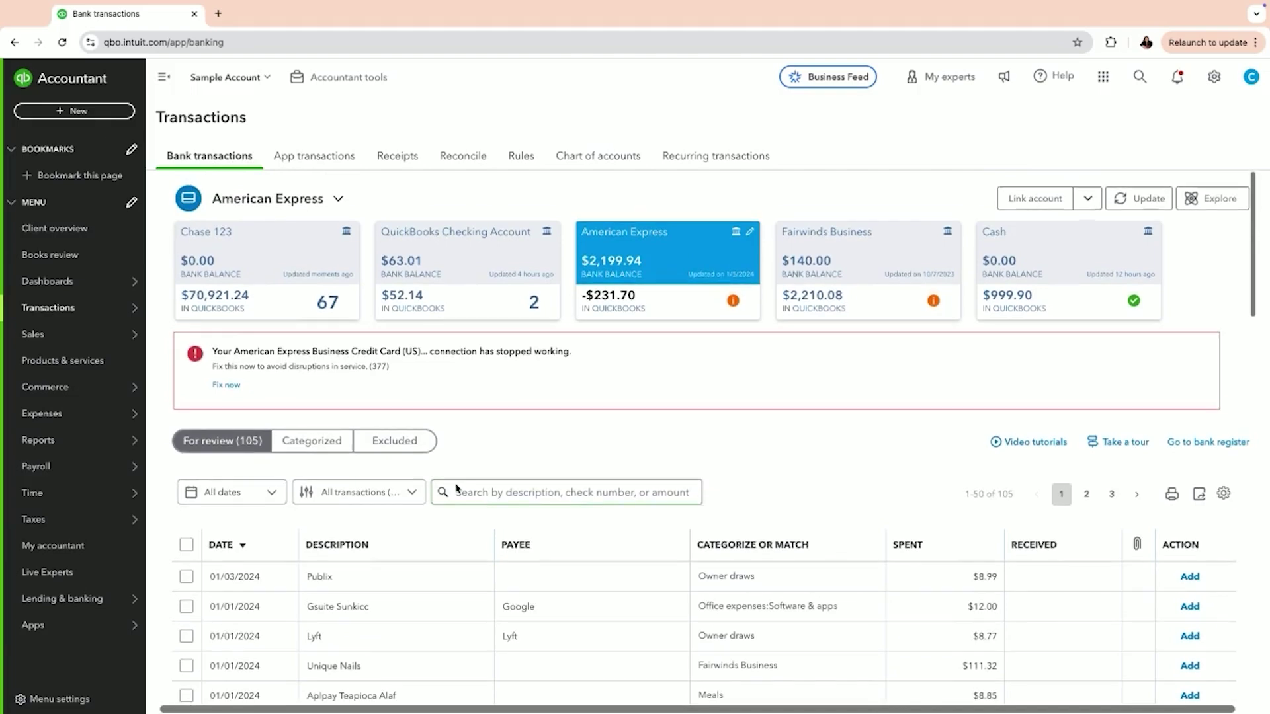
Open the Profit and Loss report, review its income and its Shopify and PayPal fees, and return to the report list.
{"action": "mouse_move", "coordinate": [94, 445]}
{"action": "left_click", "coordinate": [164, 441]}
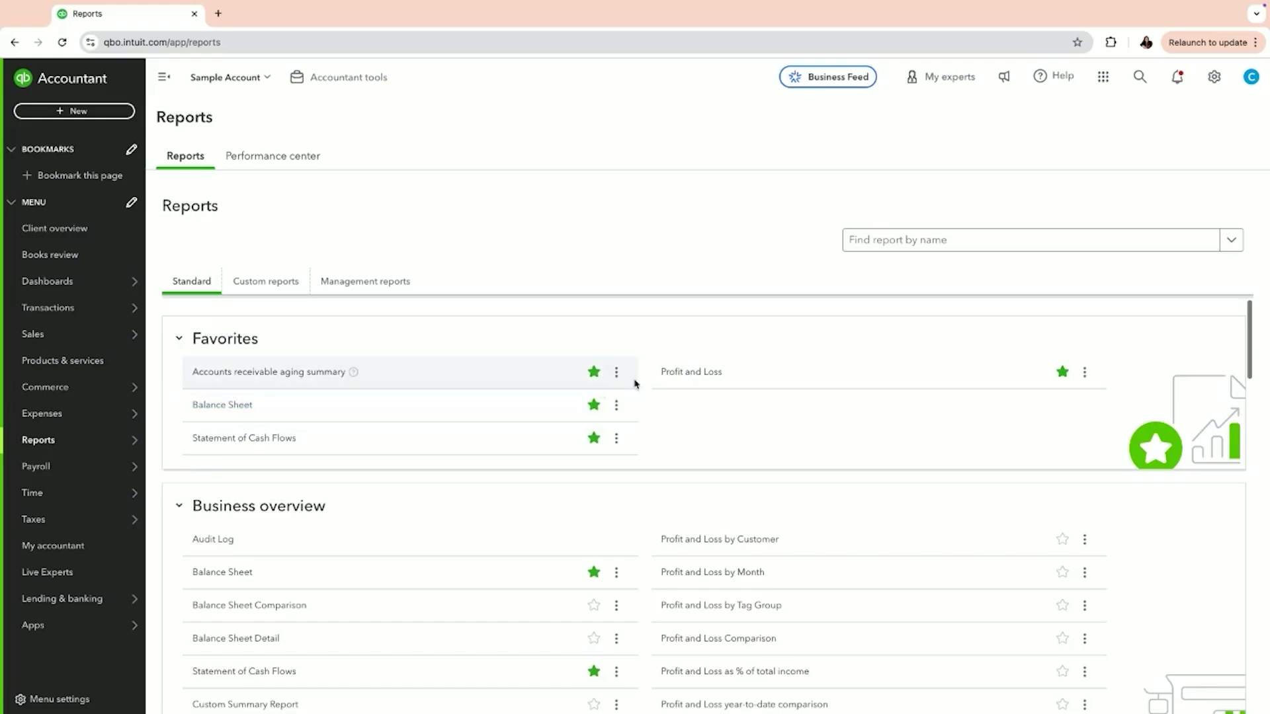
{"action": "left_click", "coordinate": [672, 372]}
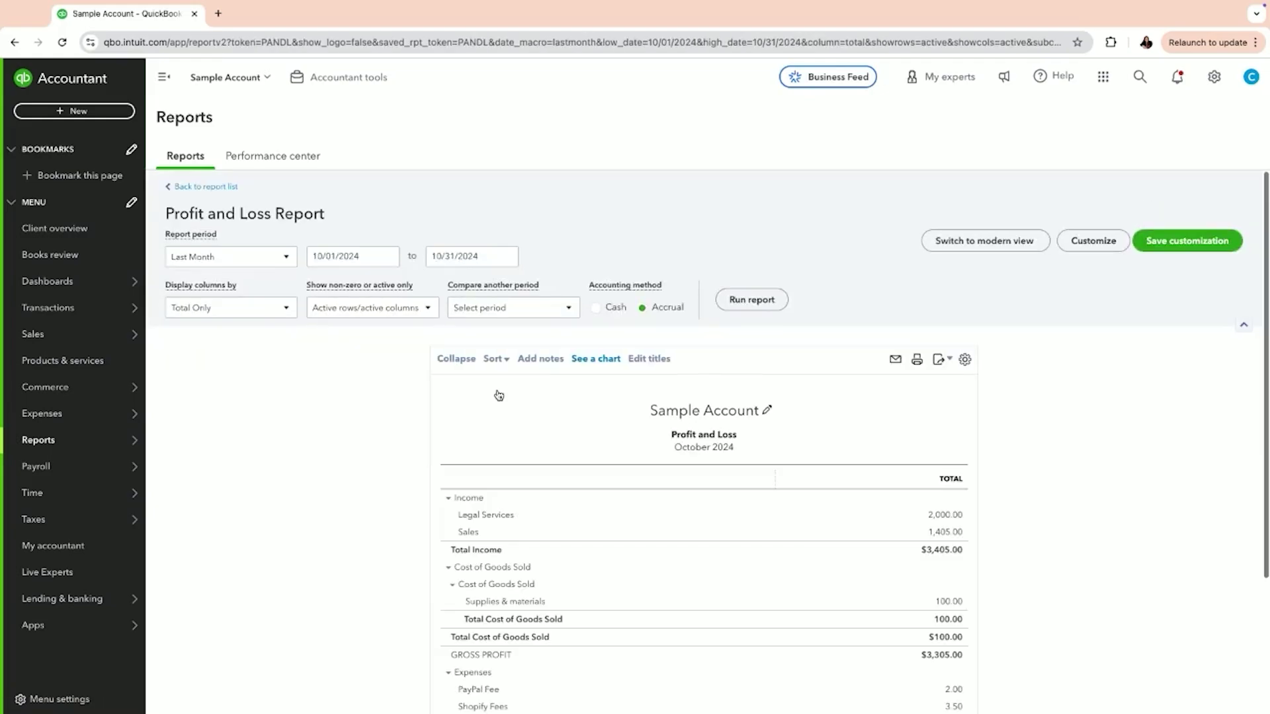
{"action": "scroll", "coordinate": [615, 489], "scroll_direction": "down", "scroll_amount": 3}
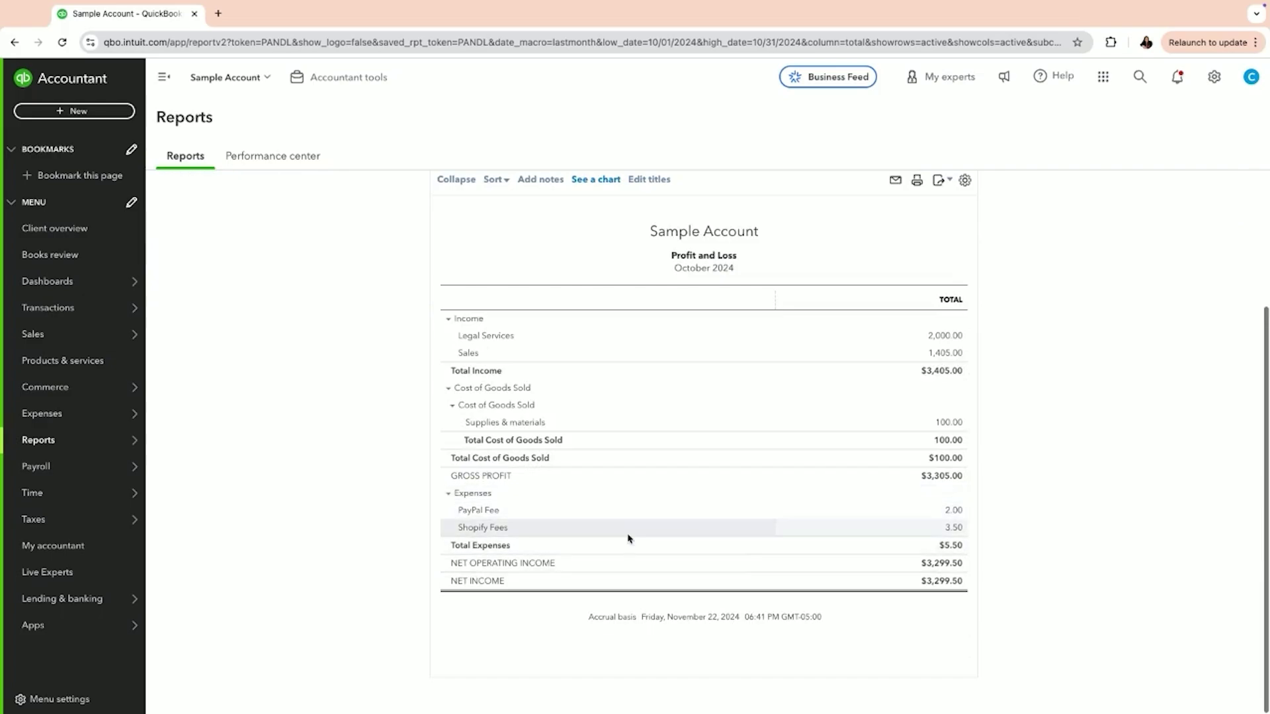
{"action": "scroll", "coordinate": [564, 493], "scroll_direction": "up", "scroll_amount": 1}
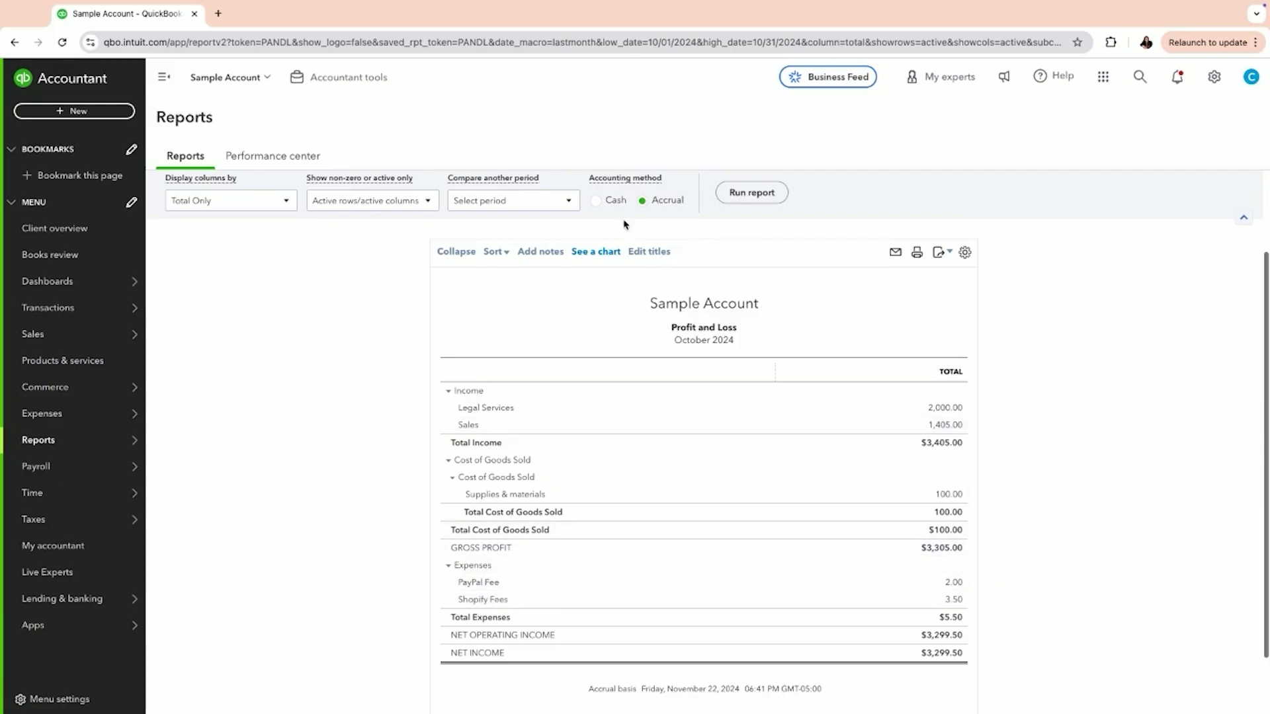
{"action": "scroll", "coordinate": [311, 537], "scroll_direction": "up", "scroll_amount": 2}
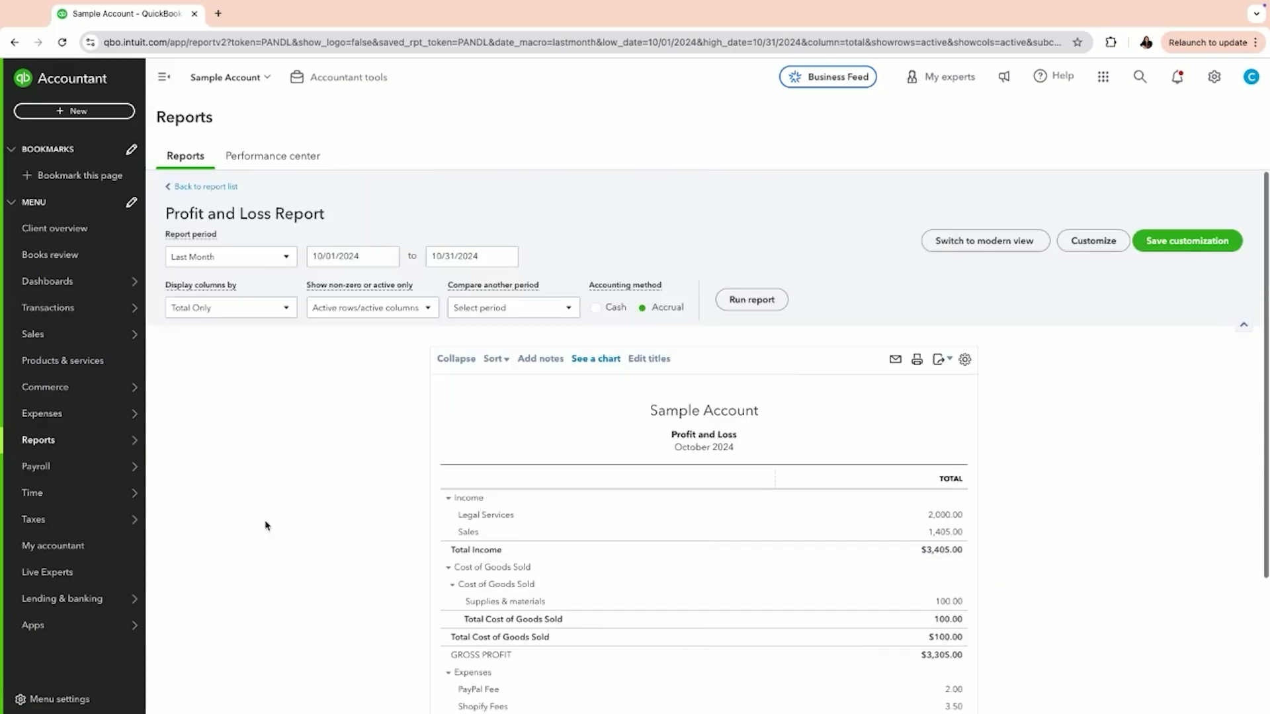
{"action": "left_click", "coordinate": [190, 187]}
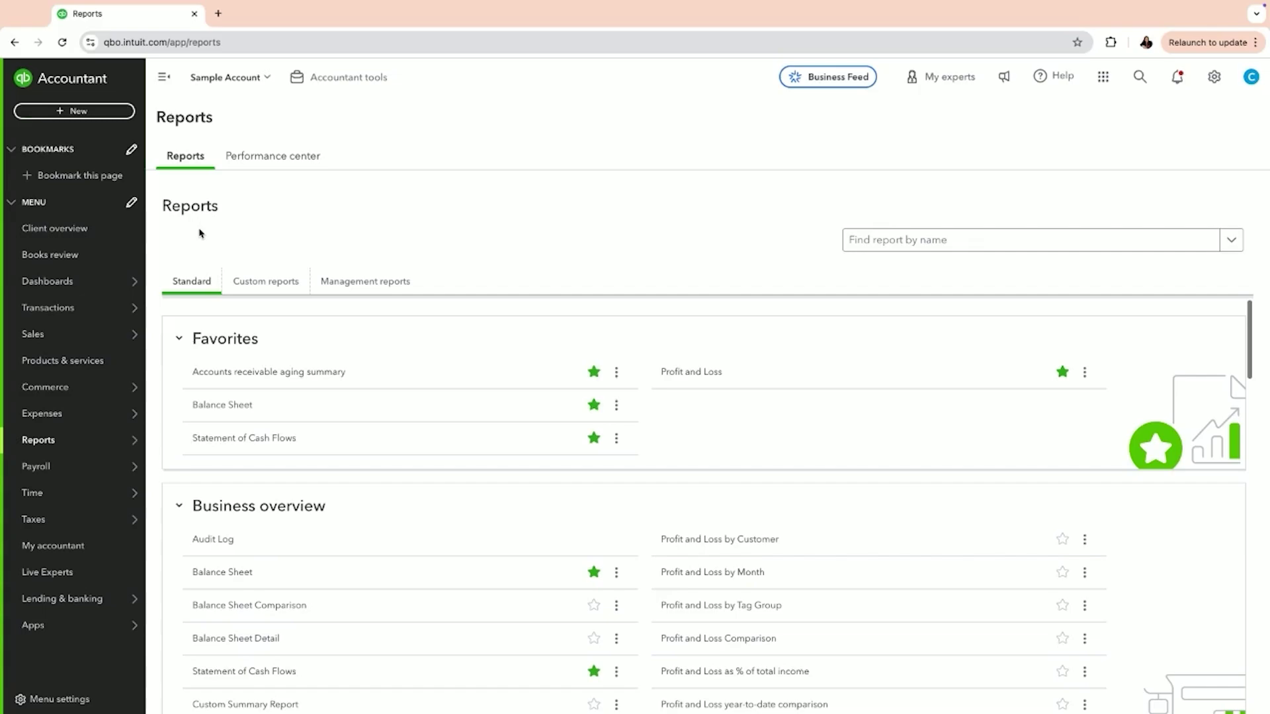
Draft an expense with payee Paypal and the Shopify businessname.myshopify.com PayPal Clearing Account as payment account, and discard it without saving.
{"action": "left_click", "coordinate": [70, 114]}
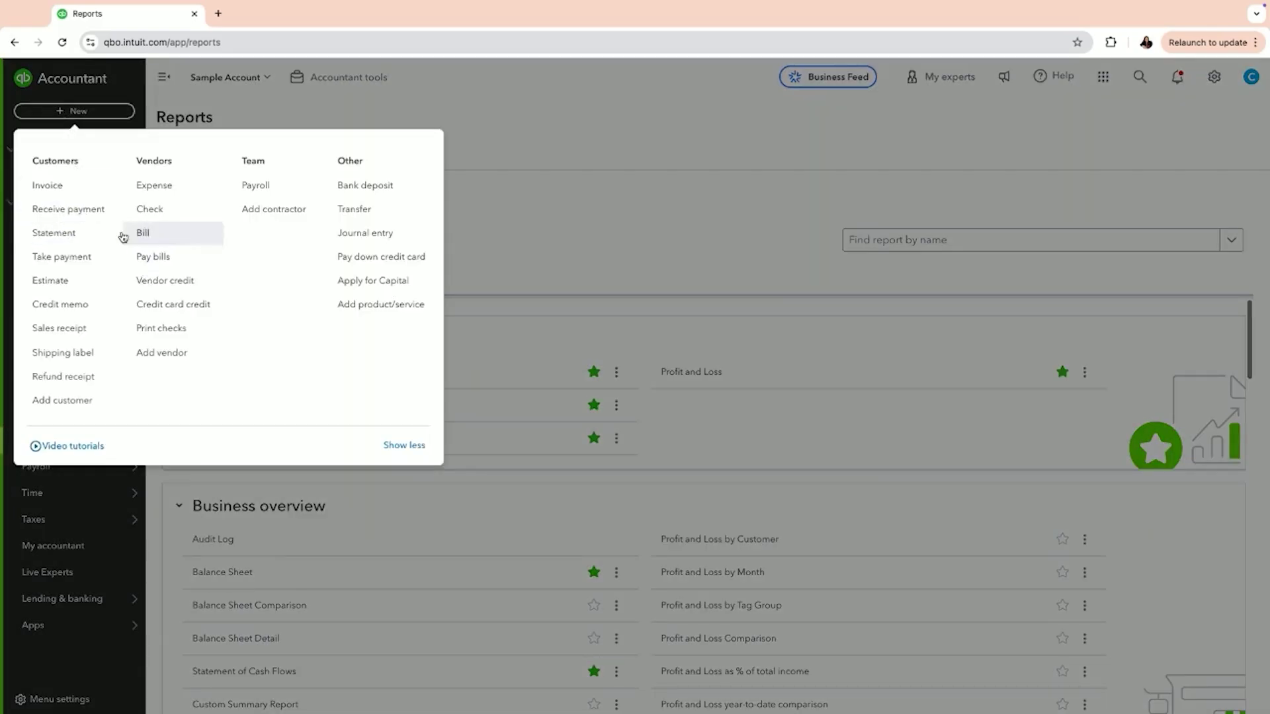
{"action": "left_click", "coordinate": [154, 188]}
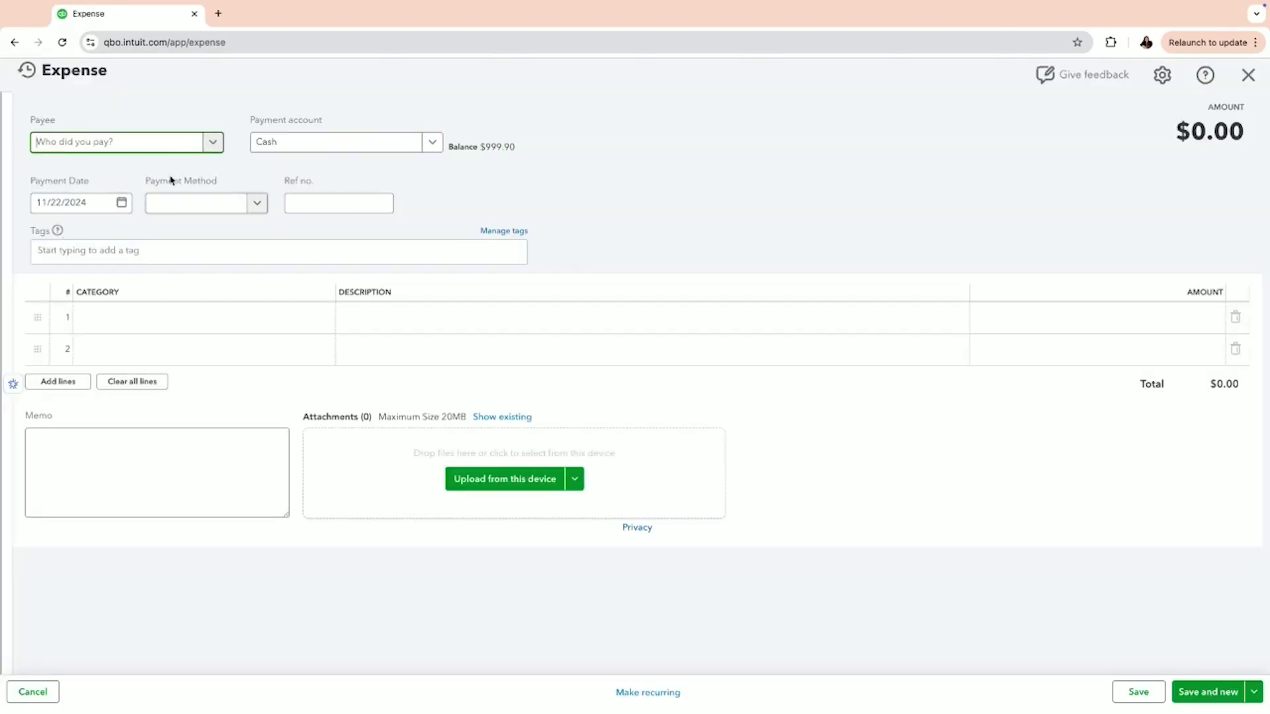
{"action": "type", "text": "paypal"}
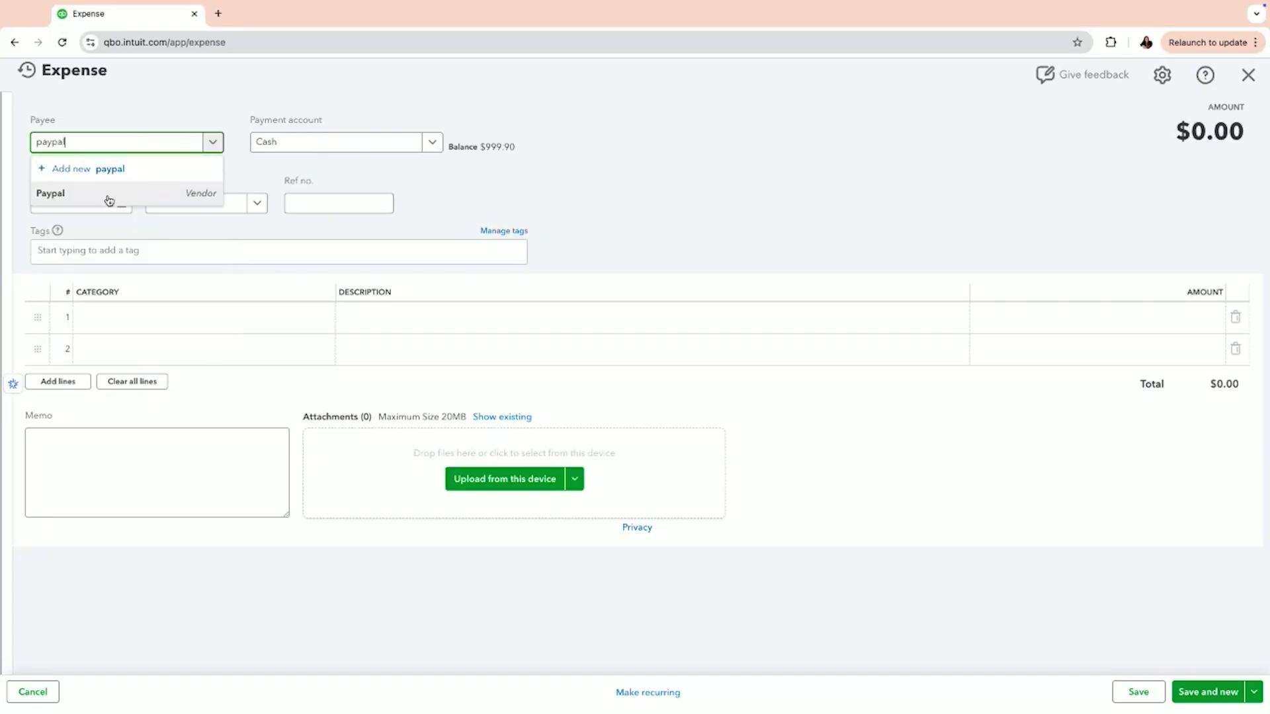
{"action": "left_click", "coordinate": [106, 196]}
{"action": "left_click", "coordinate": [290, 141]}
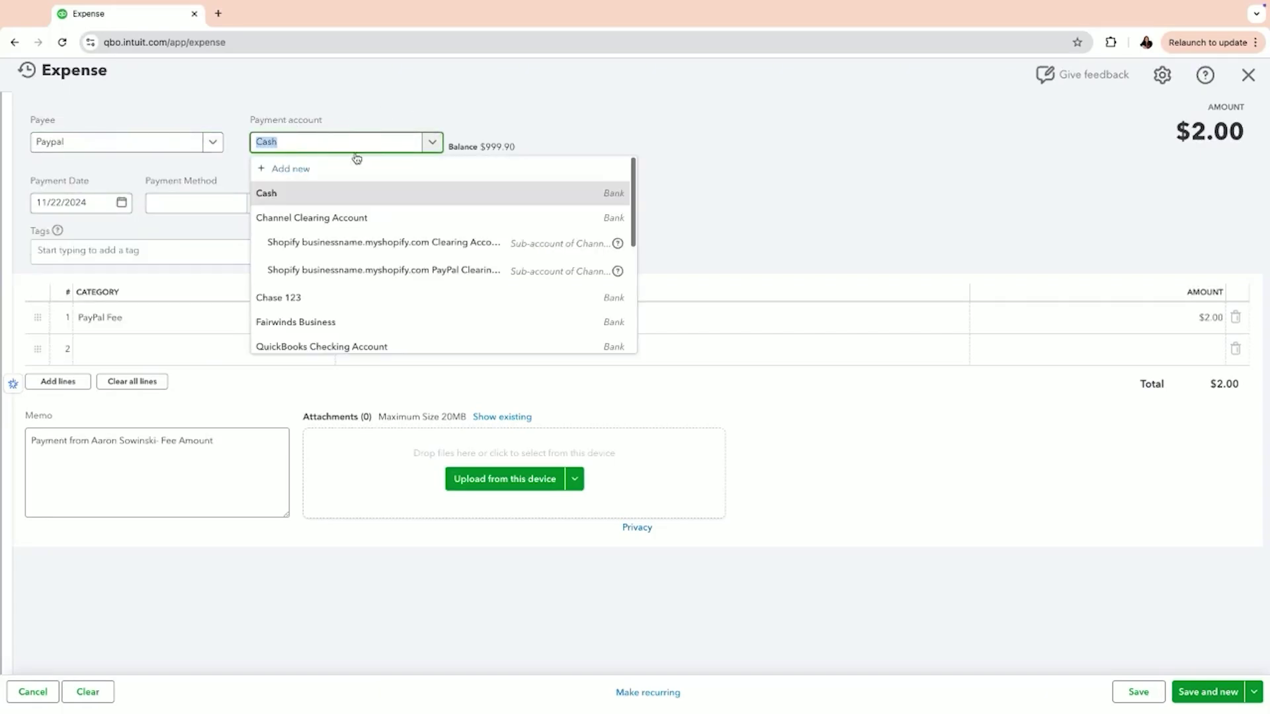
{"action": "left_click", "coordinate": [408, 271]}
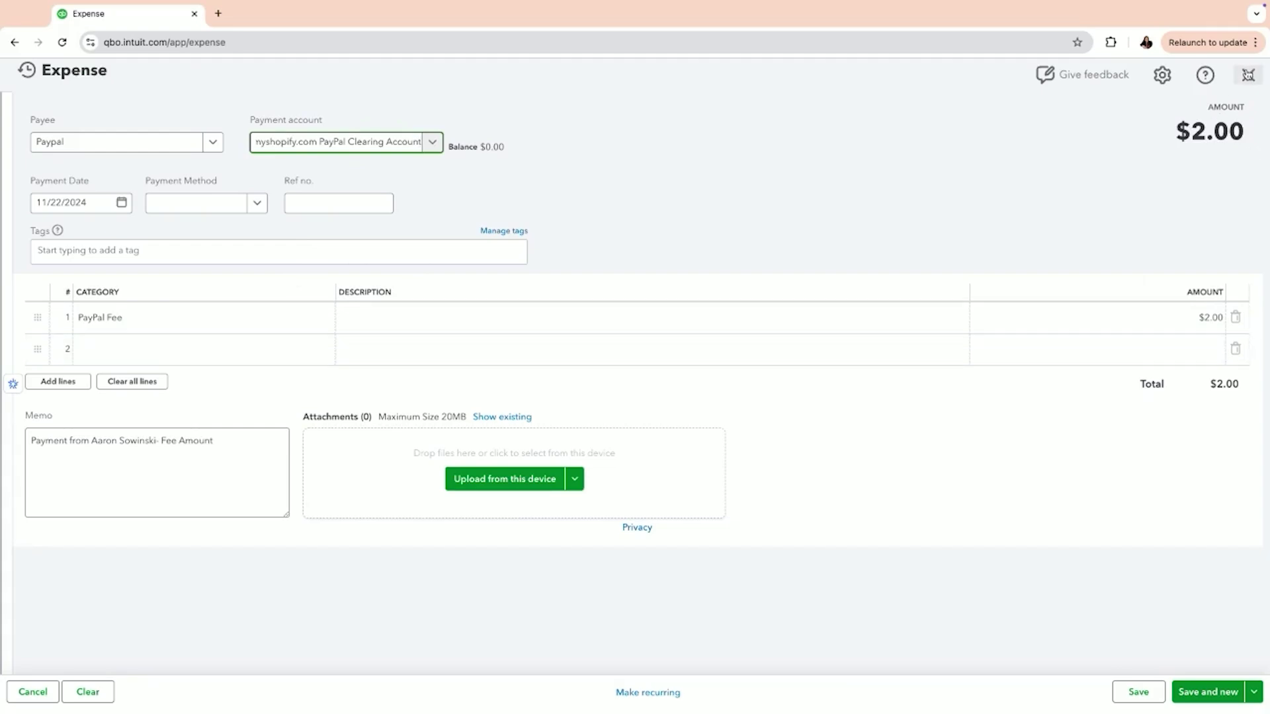
{"action": "left_click", "coordinate": [1249, 75]}
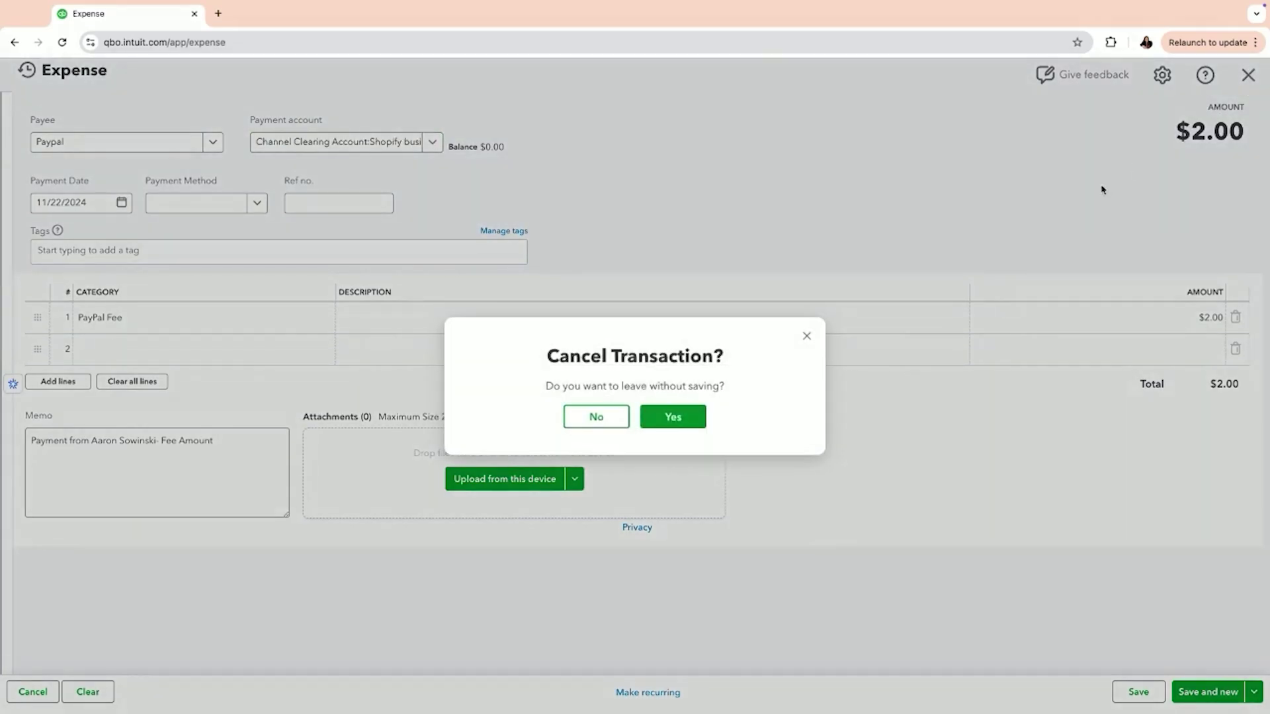
{"action": "left_click", "coordinate": [694, 414]}
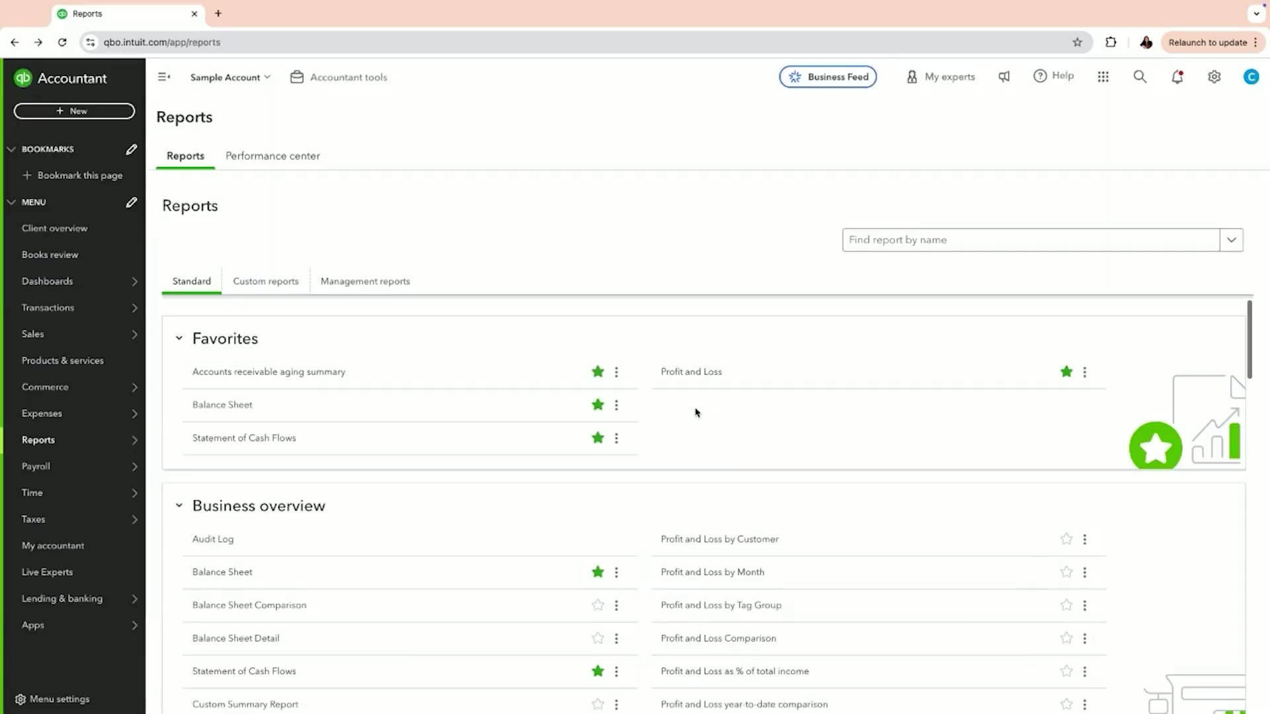